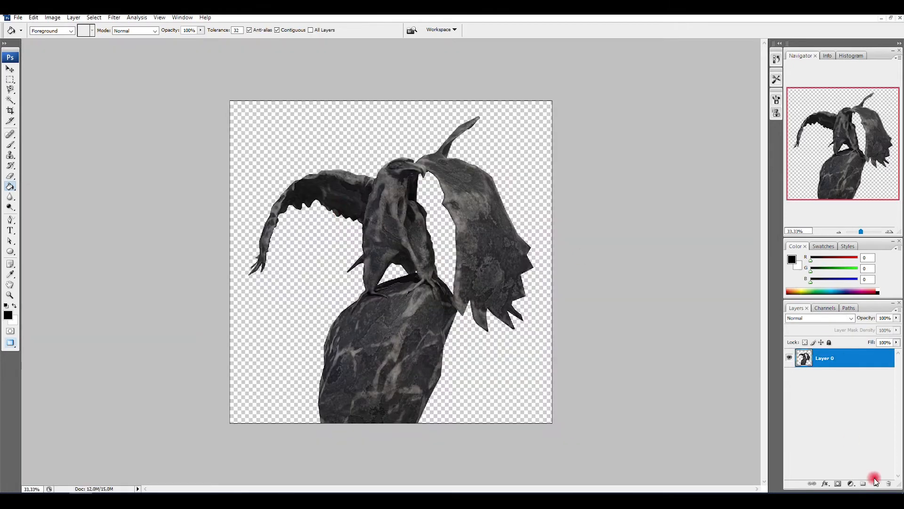
# Step: Place the new layer below the cut-out layer and name the two layers background and eagle
pyautogui.moveTo(846, 365); pyautogui.dragTo(846, 383)
pyautogui.doubleClick(829, 376)
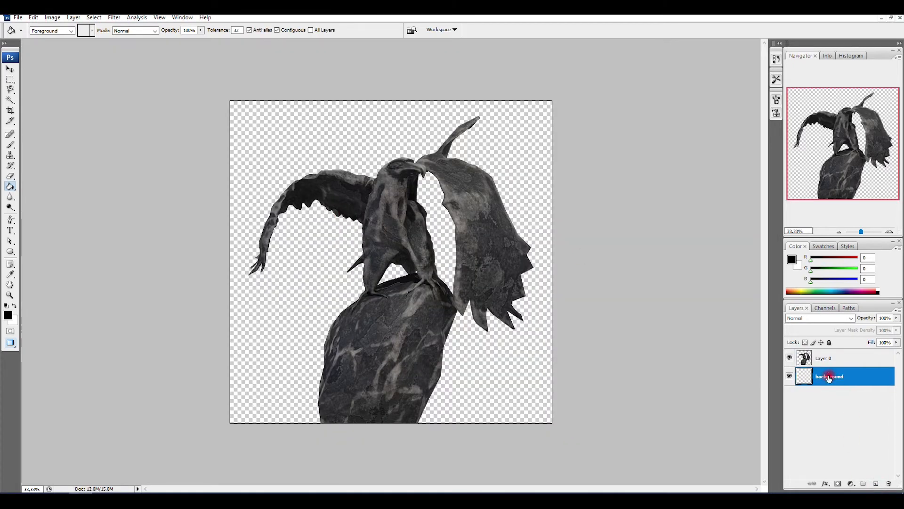
pyautogui.doubleClick(827, 358)
# Step: Fill the background layer with solid black using the Paint Bucket
pyautogui.click(828, 376)
pyautogui.click(8, 315)
pyautogui.click(544, 127)
pyautogui.click(289, 160)
# Step: Desaturate the eagle layer, raise its brightness to +44 and slightly reduce its contrast
pyautogui.click(827, 358)
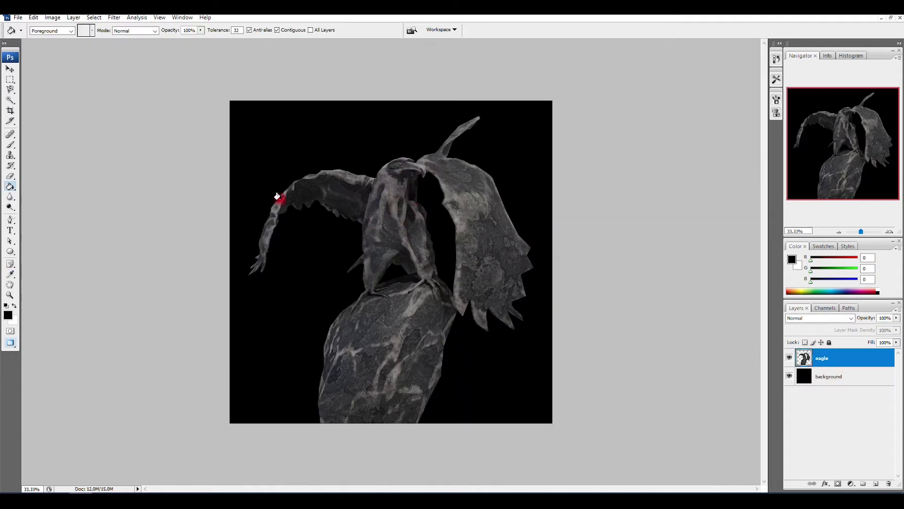
pyautogui.press('v')
pyautogui.click(52, 17)
pyautogui.moveTo(66, 42)
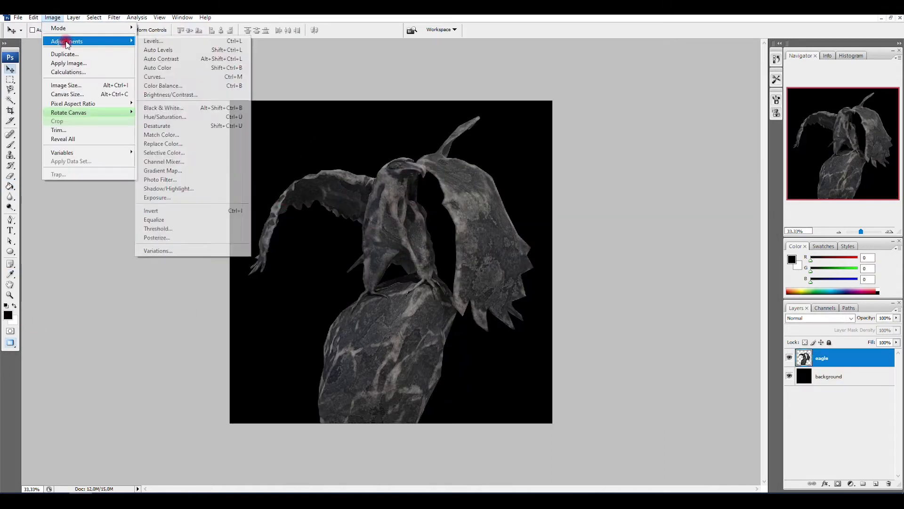
pyautogui.click(157, 126)
pyautogui.click(52, 17)
pyautogui.click(167, 95)
pyautogui.moveTo(617, 108); pyautogui.dragTo(632, 114)
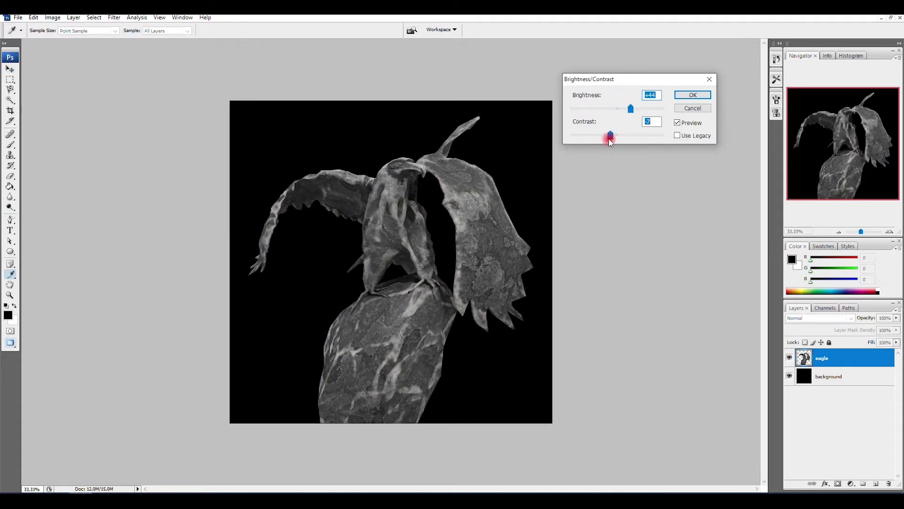
pyautogui.click(681, 96)
# Step: Stretch the eagle vertically with Free Transform and move it lower on the canvas
pyautogui.hotkey('ctrl', 't')
pyautogui.moveTo(394, 115); pyautogui.dragTo(394, 83)
pyautogui.moveTo(410, 161); pyautogui.dragTo(414, 189)
pyautogui.moveTo(393, 113); pyautogui.dragTo(393, 107)
pyautogui.moveTo(405, 192); pyautogui.dragTo(404, 212)
pyautogui.moveTo(392, 143); pyautogui.dragTo(396, 198)
pyautogui.press('Return')
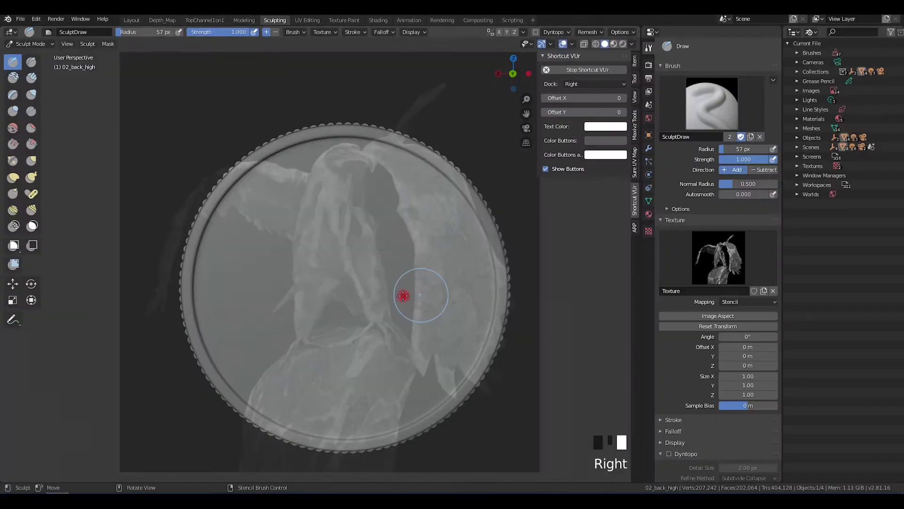
# Step: Try sculpting the eagle's head through a stencil scaled down onto the coin, with brush strength 0.548
pyautogui.moveTo(404, 296)
pyautogui.keyDown('shift'); pyautogui.mouseDown(button='right')
pyautogui.moveTo(376, 255)
pyautogui.moveTo(394, 259)
pyautogui.moveTo(394, 269)
pyautogui.mouseUp(button='right'); pyautogui.keyUp('shift')
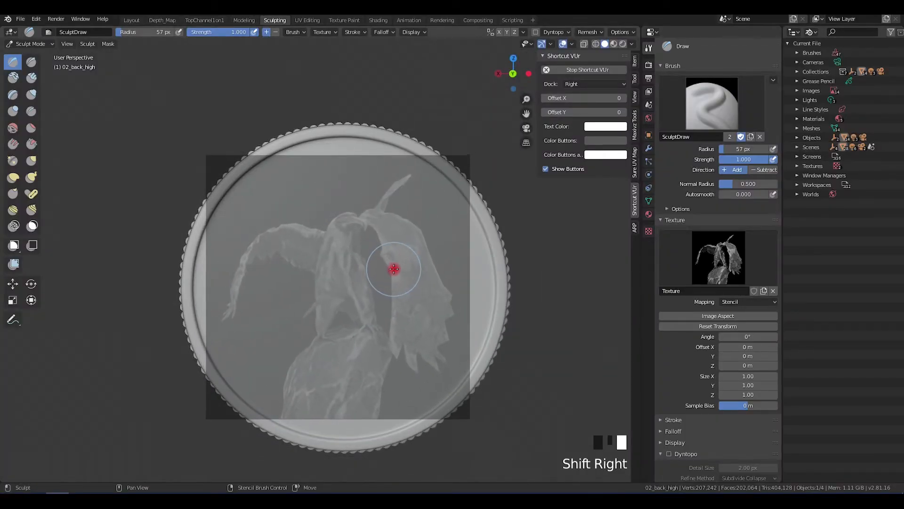
pyautogui.moveTo(231, 31); pyautogui.dragTo(200, 32)
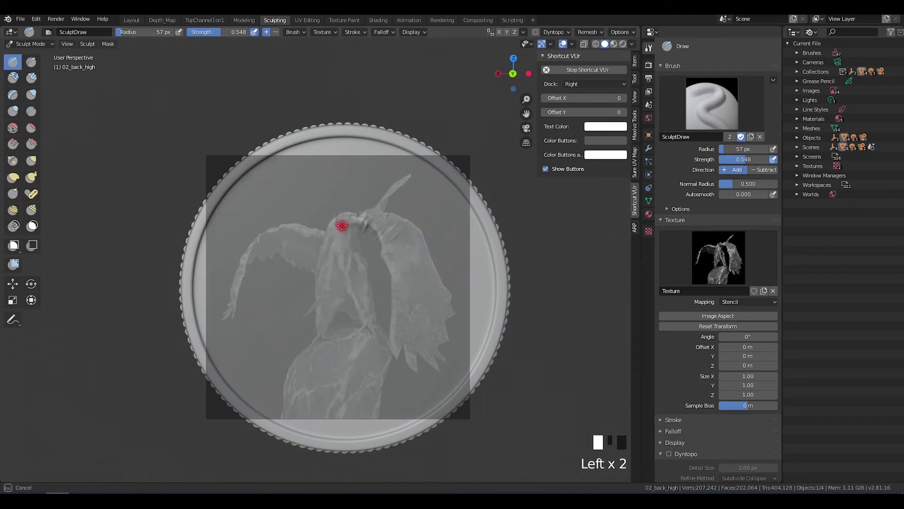
pyautogui.hotkey('ctrl', 'z')
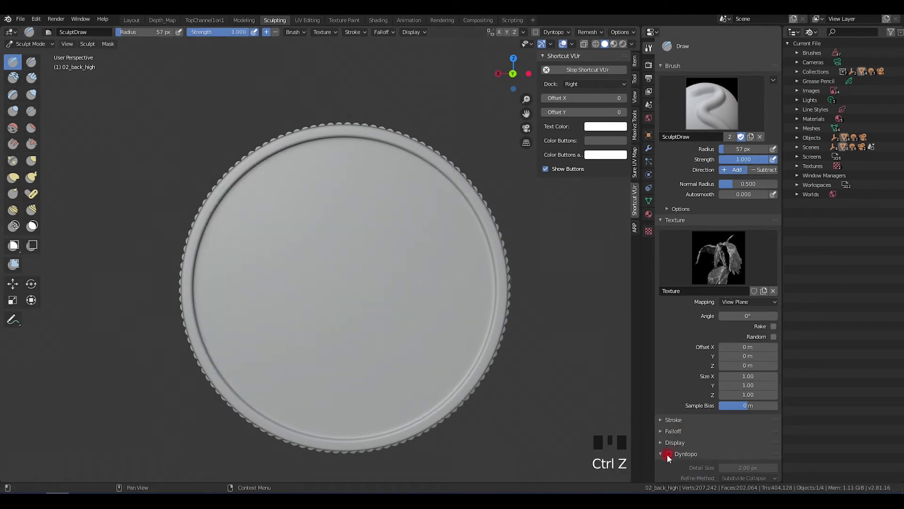
# Step: Enable Dyntopo, set the brush texture mapping to Stencil and fit the eagle stencil inside the coin's rim
pyautogui.click(669, 454)
pyautogui.scroll(-5, 697, 377)
pyautogui.click(749, 220)
pyautogui.click(732, 269)
pyautogui.keyDown('shift'); pyautogui.moveTo(389, 237); pyautogui.dragTo(397, 262, button='right'); pyautogui.keyUp('shift')
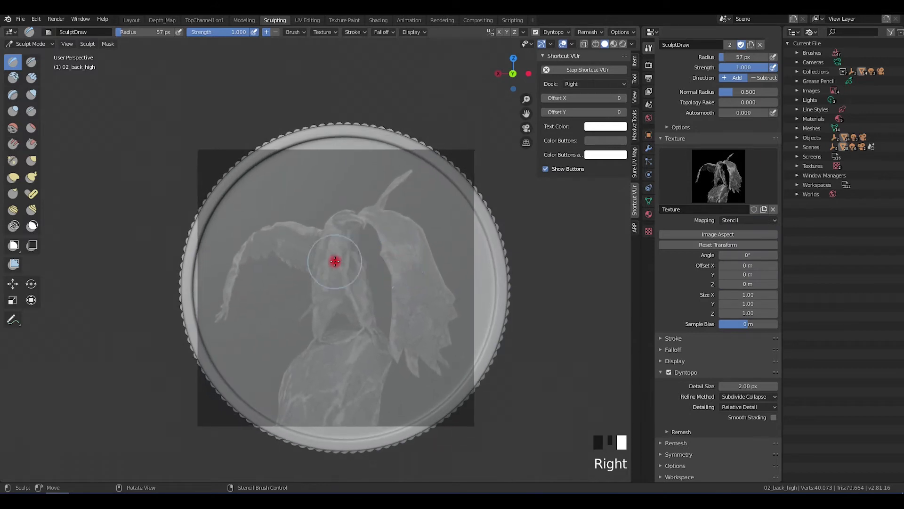
# Step: Sculpt the eagle's left wing, head and upper body onto the coin through the stencil
pyautogui.moveTo(334, 261)
pyautogui.mouseDown()
pyautogui.moveTo(345, 235)
pyautogui.moveTo(313, 259)
pyautogui.moveTo(238, 272)
pyautogui.mouseUp()
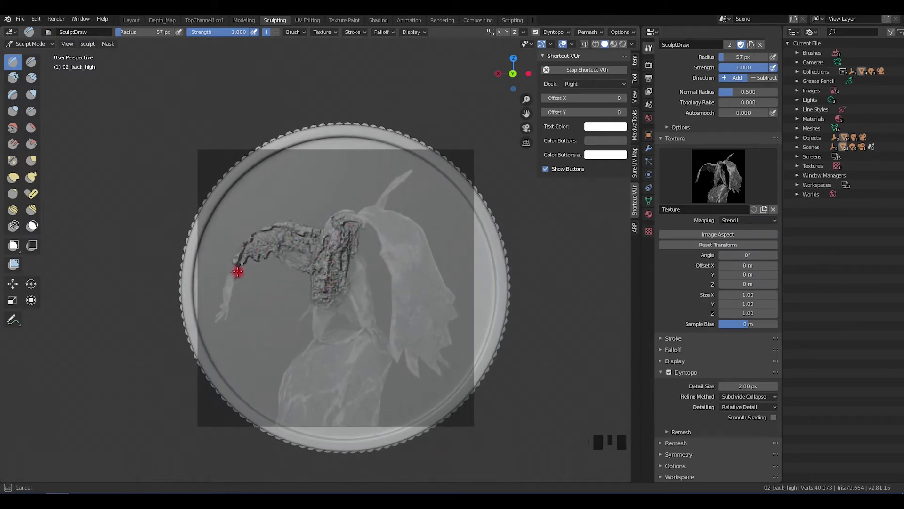
pyautogui.moveTo(332, 229); pyautogui.dragTo(349, 221)
pyautogui.moveTo(372, 282); pyautogui.dragTo(402, 303, button='middle')
pyautogui.press('KP_1')
pyautogui.press('ctrl+KP_1')
# Step: Set the brush radius to 12 px and sculpt the raised wing tip and the right wing's lower feather tips
pyautogui.moveTo(350, 217)
pyautogui.mouseDown()
pyautogui.moveTo(317, 233)
pyautogui.moveTo(226, 309)
pyautogui.moveTo(402, 181)
pyautogui.mouseUp()
pyautogui.hotkey('ctrl', 'z')
pyautogui.press('f')
pyautogui.click(397, 186)
pyautogui.moveTo(439, 369); pyautogui.dragTo(448, 351)
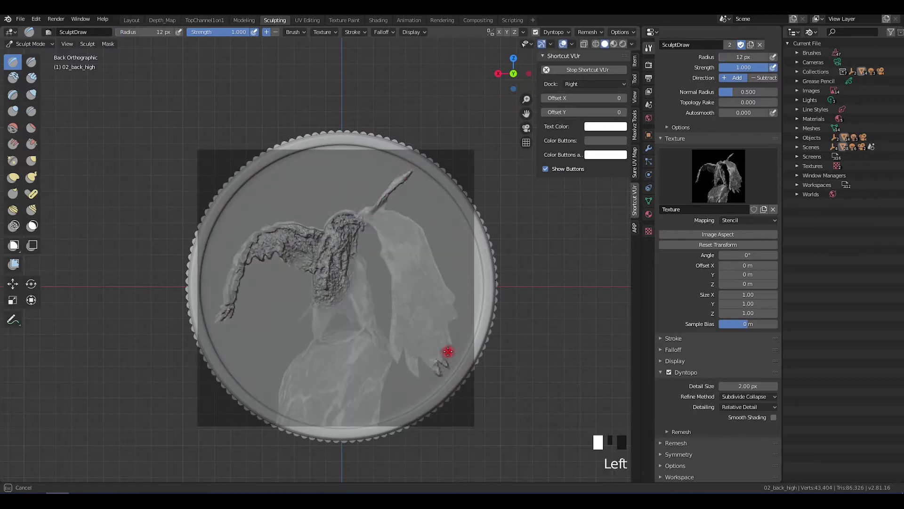
# Step: Enlarge the brush radius to 73 px and sculpt the right wing, body, legs and upper rock through the stencil
pyautogui.press('f')
pyautogui.click(379, 291)
pyautogui.moveTo(383, 221)
pyautogui.mouseDown()
pyautogui.moveTo(411, 228)
pyautogui.moveTo(401, 290)
pyautogui.moveTo(439, 300)
pyautogui.moveTo(352, 246)
pyautogui.moveTo(316, 323)
pyautogui.moveTo(317, 365)
pyautogui.moveTo(368, 331)
pyautogui.mouseUp()
pyautogui.moveTo(264, 235); pyautogui.dragTo(244, 269)
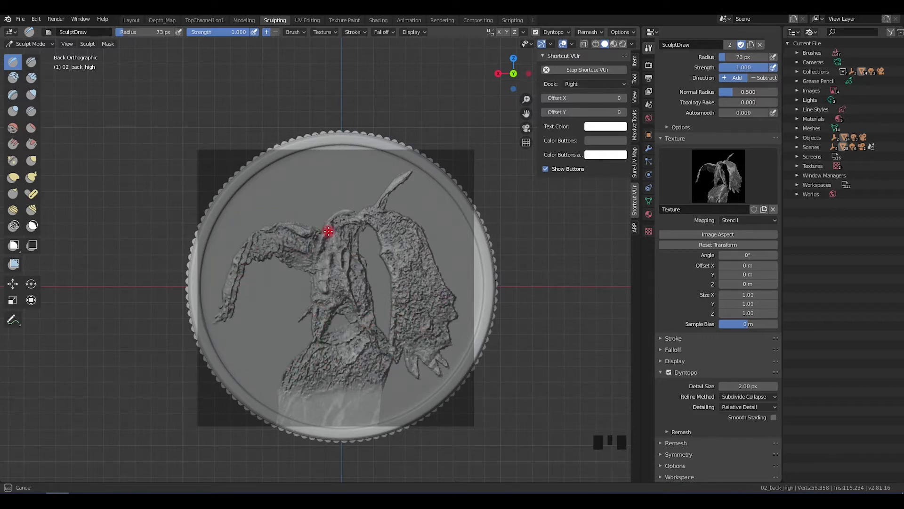
# Step: Try smoothing the relief's left wing, neck and body with the 73 px brush
pyautogui.moveTo(323, 221); pyautogui.dragTo(324, 251, button='middle')
pyautogui.scroll(5, 324, 251)
pyautogui.moveTo(324, 251)
pyautogui.keyDown('shift'); pyautogui.mouseDown()
pyautogui.moveTo(275, 220)
pyautogui.moveTo(217, 236)
pyautogui.moveTo(107, 348)
pyautogui.moveTo(84, 403)
pyautogui.moveTo(101, 287)
pyautogui.moveTo(182, 196)
pyautogui.moveTo(349, 202)
pyautogui.moveTo(202, 228)
pyautogui.moveTo(373, 202)
pyautogui.mouseUp(); pyautogui.keyUp('shift')
pyautogui.moveTo(373, 203)
pyautogui.mouseDown(button='middle')
pyautogui.moveTo(323, 232)
pyautogui.moveTo(428, 262)
pyautogui.moveTo(370, 205)
pyautogui.mouseUp(button='middle')
pyautogui.moveTo(370, 205)
pyautogui.keyDown('shift'); pyautogui.mouseDown()
pyautogui.moveTo(351, 287)
pyautogui.moveTo(313, 299)
pyautogui.moveTo(263, 379)
pyautogui.mouseUp(); pyautogui.keyUp('shift')
pyautogui.scroll(-2, 396, 303)
pyautogui.moveTo(396, 302); pyautogui.dragTo(380, 342, button='middle')
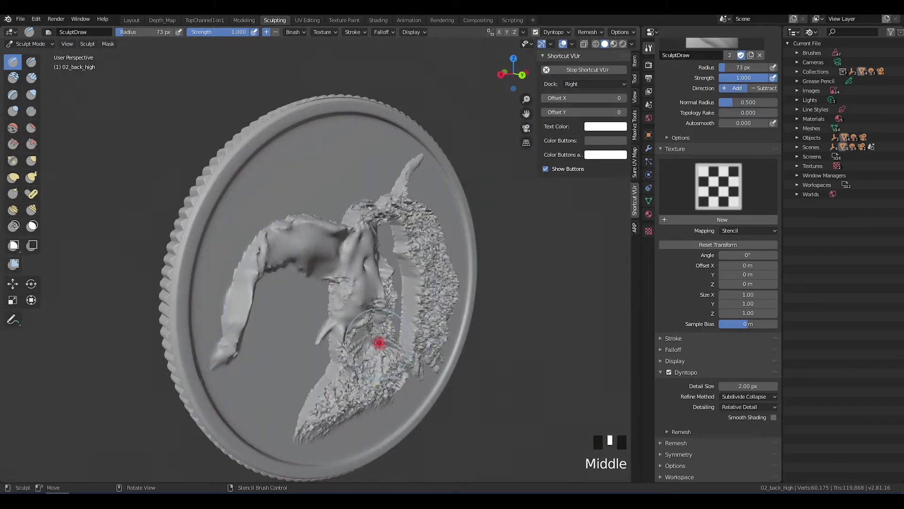
pyautogui.scroll(1, 478, 280)
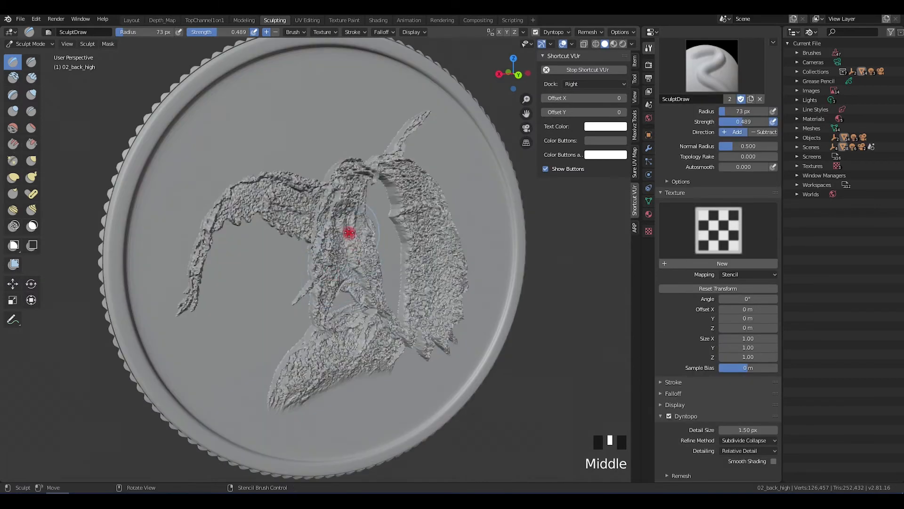
# Step: Reduce the brush radius to 26 px and smooth the left wing from its tip to the shoulder
pyautogui.scroll(3, 347, 230)
pyautogui.moveTo(352, 259)
pyautogui.keyDown('shift'); pyautogui.mouseDown()
pyautogui.moveTo(315, 266)
pyautogui.moveTo(207, 210)
pyautogui.moveTo(160, 233)
pyautogui.moveTo(105, 313)
pyautogui.moveTo(63, 419)
pyautogui.mouseUp(); pyautogui.keyUp('shift')
pyautogui.press('f')
pyautogui.click(141, 296)
pyautogui.keyDown('shift'); pyautogui.moveTo(161, 221); pyautogui.dragTo(194, 178); pyautogui.keyUp('shift')
pyautogui.keyDown('shift'); pyautogui.moveTo(276, 163); pyautogui.dragTo(327, 198); pyautogui.keyUp('shift')
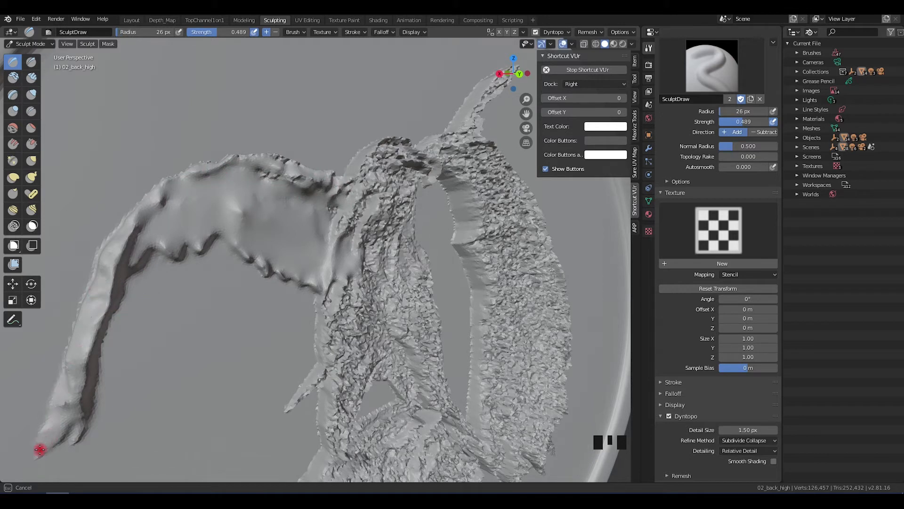
pyautogui.keyDown('shift'); pyautogui.moveTo(338, 217); pyautogui.dragTo(357, 203); pyautogui.keyUp('shift')
pyautogui.keyDown('shift'); pyautogui.moveTo(278, 164); pyautogui.dragTo(342, 177); pyautogui.keyUp('shift')
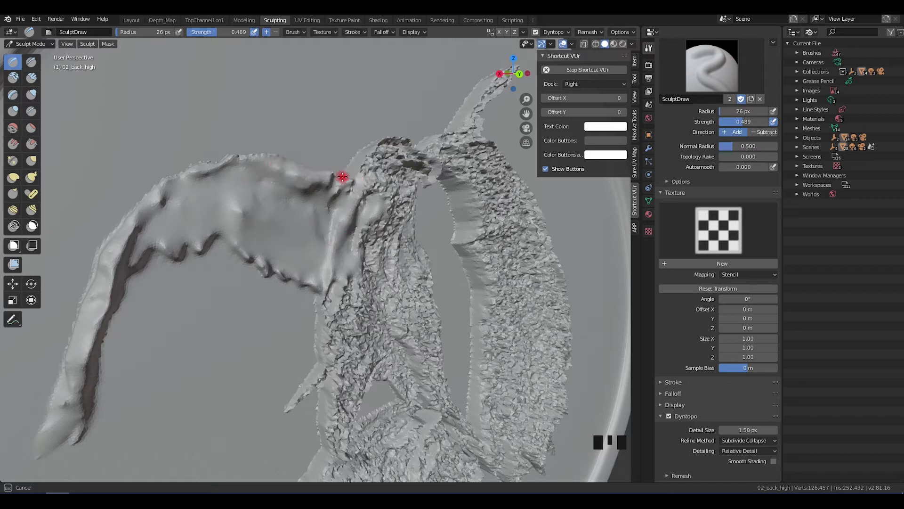
# Step: Set the Dyntopo detail size to 0.50 px for refining the eagle's head
pyautogui.moveTo(229, 163)
pyautogui.mouseDown(button='middle')
pyautogui.moveTo(353, 236)
pyautogui.moveTo(337, 272)
pyautogui.mouseUp(button='middle')
pyautogui.press('KP_1')
pyautogui.press('ctrl+KP_1')
pyautogui.scroll(3, 336, 250)
pyautogui.scroll(4, 336, 250)
pyautogui.moveTo(191, 285)
pyautogui.keyDown('shift'); pyautogui.mouseDown()
pyautogui.moveTo(255, 293)
pyautogui.moveTo(222, 295)
pyautogui.mouseUp(); pyautogui.keyUp('shift')
pyautogui.click(730, 431)
pyautogui.write('0.5')
pyautogui.press('Return')
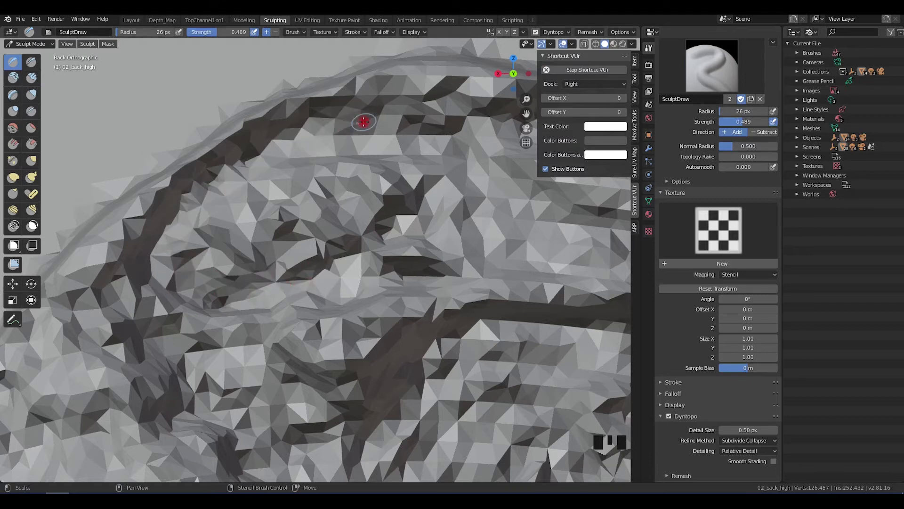
# Step: Smooth the eagle's face, beak and throat, and blend the neck into the left shoulder
pyautogui.scroll(-7, 323, 262)
pyautogui.moveTo(322, 262)
pyautogui.keyDown('shift'); pyautogui.mouseDown()
pyautogui.moveTo(305, 252)
pyautogui.moveTo(365, 241)
pyautogui.mouseUp(); pyautogui.keyUp('shift')
pyautogui.keyDown('shift'); pyautogui.moveTo(457, 282); pyautogui.dragTo(349, 287); pyautogui.keyUp('shift')
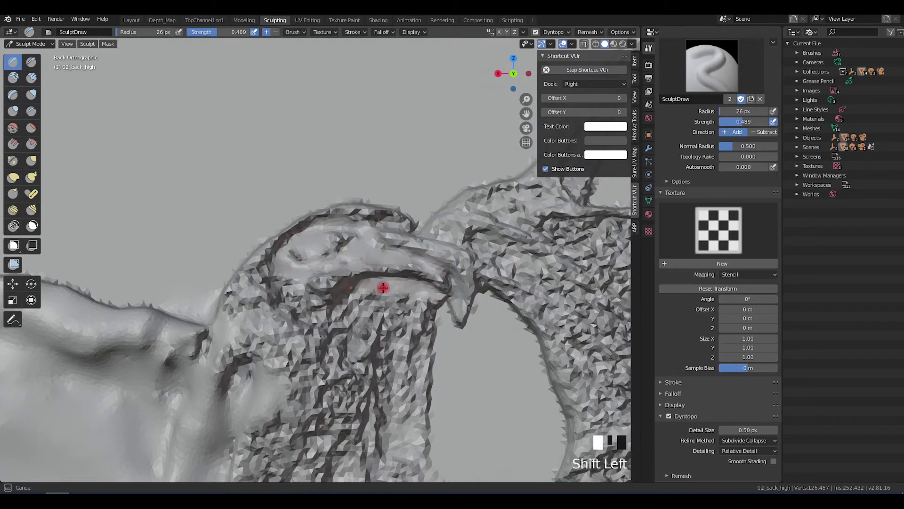
pyautogui.moveTo(295, 296)
pyautogui.keyDown('shift'); pyautogui.mouseDown(button='middle')
pyautogui.moveTo(329, 277)
pyautogui.moveTo(320, 246)
pyautogui.mouseUp(button='middle'); pyautogui.keyUp('shift')
pyautogui.moveTo(273, 250)
pyautogui.keyDown('shift'); pyautogui.mouseDown()
pyautogui.moveTo(258, 242)
pyautogui.moveTo(264, 347)
pyautogui.moveTo(249, 307)
pyautogui.moveTo(340, 309)
pyautogui.moveTo(273, 365)
pyautogui.moveTo(177, 386)
pyautogui.mouseUp(); pyautogui.keyUp('shift')
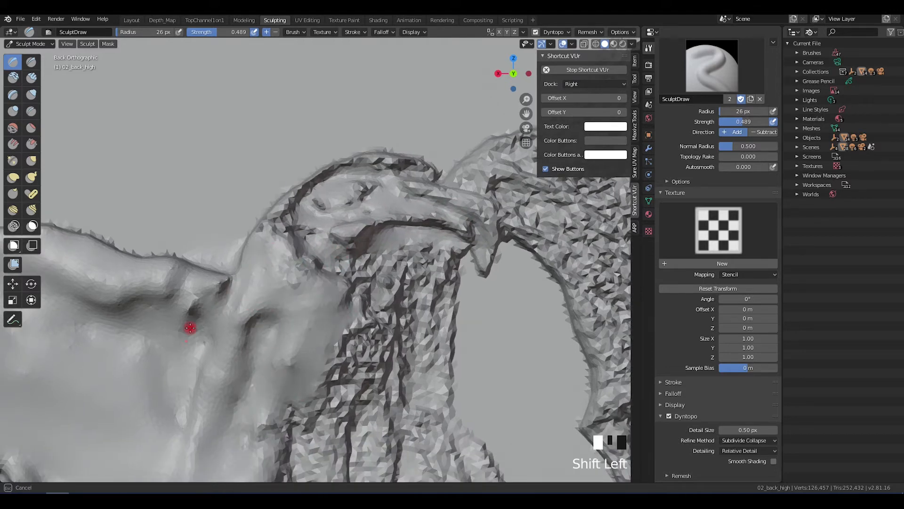
pyautogui.keyDown('shift'); pyautogui.moveTo(212, 335); pyautogui.dragTo(245, 294); pyautogui.keyUp('shift')
# Step: Smooth the eagle's crown, upper beak and cheek, and build up and soften its eye
pyautogui.keyDown('shift'); pyautogui.moveTo(319, 233); pyautogui.dragTo(308, 263, button='middle'); pyautogui.keyUp('shift')
pyautogui.keyDown('shift'); pyautogui.moveTo(308, 263); pyautogui.dragTo(281, 257); pyautogui.keyUp('shift')
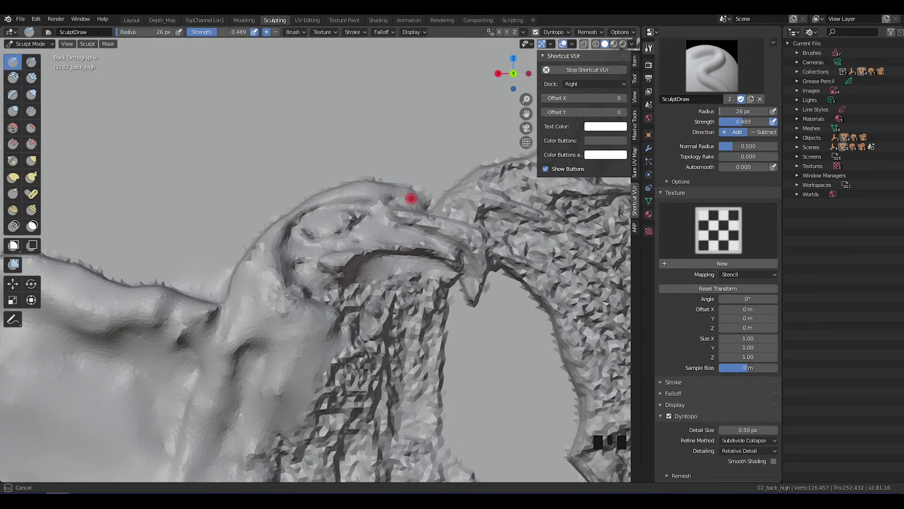
pyautogui.keyDown('shift'); pyautogui.moveTo(370, 192); pyautogui.dragTo(465, 231); pyautogui.keyUp('shift')
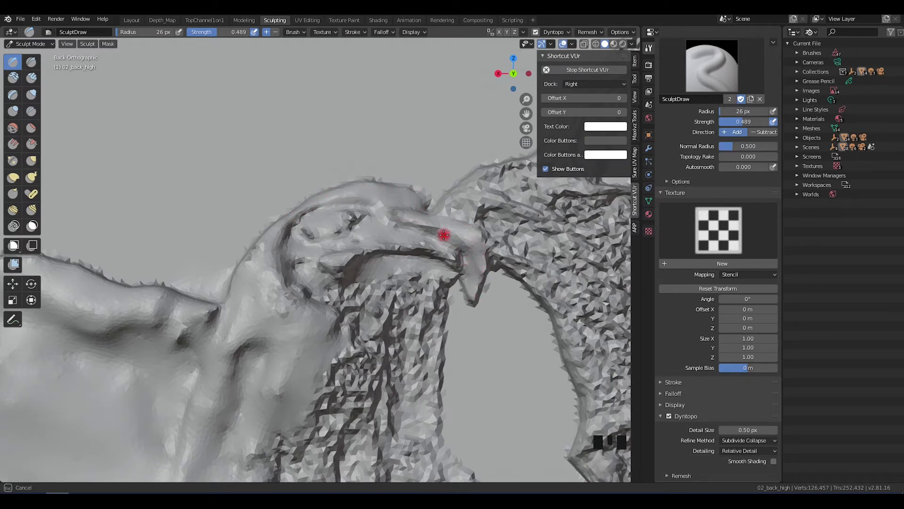
pyautogui.moveTo(405, 231)
pyautogui.keyDown('shift'); pyautogui.mouseDown()
pyautogui.moveTo(389, 264)
pyautogui.moveTo(299, 262)
pyautogui.mouseUp(); pyautogui.keyUp('shift')
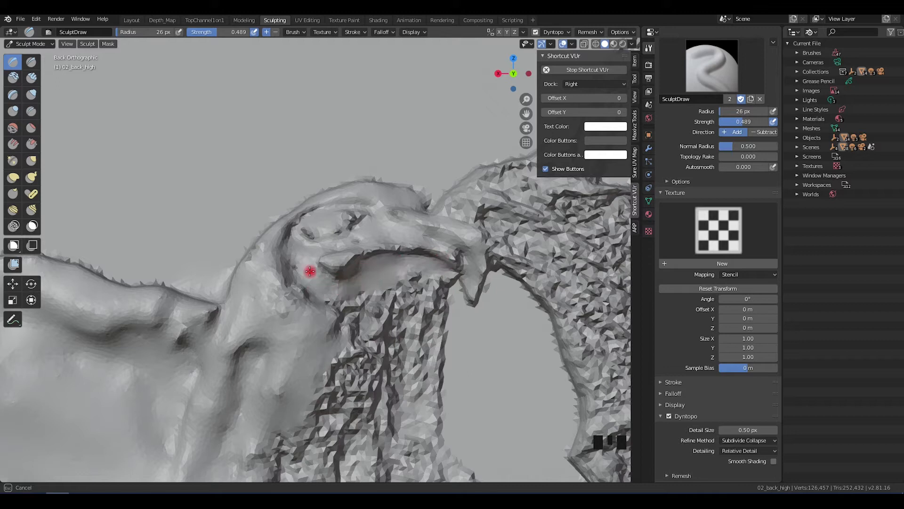
pyautogui.moveTo(351, 222); pyautogui.dragTo(315, 230)
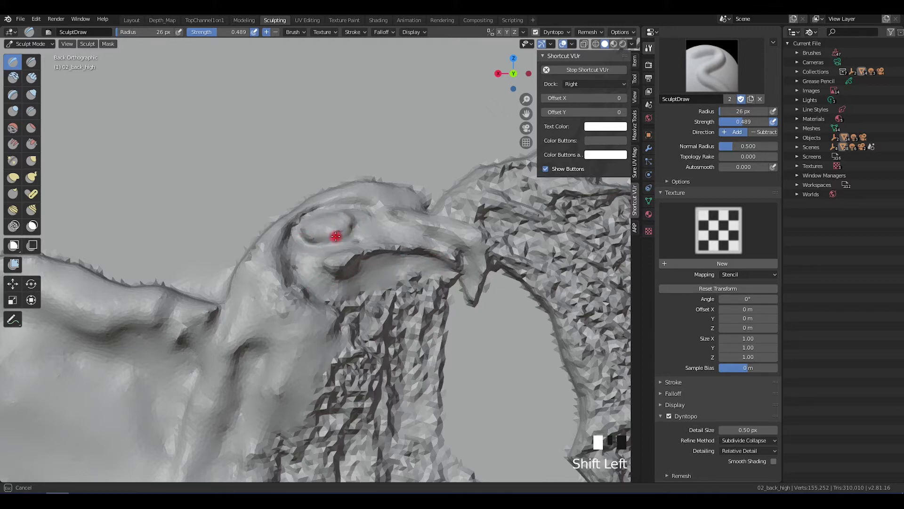
pyautogui.moveTo(335, 228)
pyautogui.keyDown('shift'); pyautogui.mouseDown()
pyautogui.moveTo(357, 212)
pyautogui.moveTo(352, 222)
pyautogui.moveTo(309, 228)
pyautogui.mouseUp(); pyautogui.keyUp('shift')
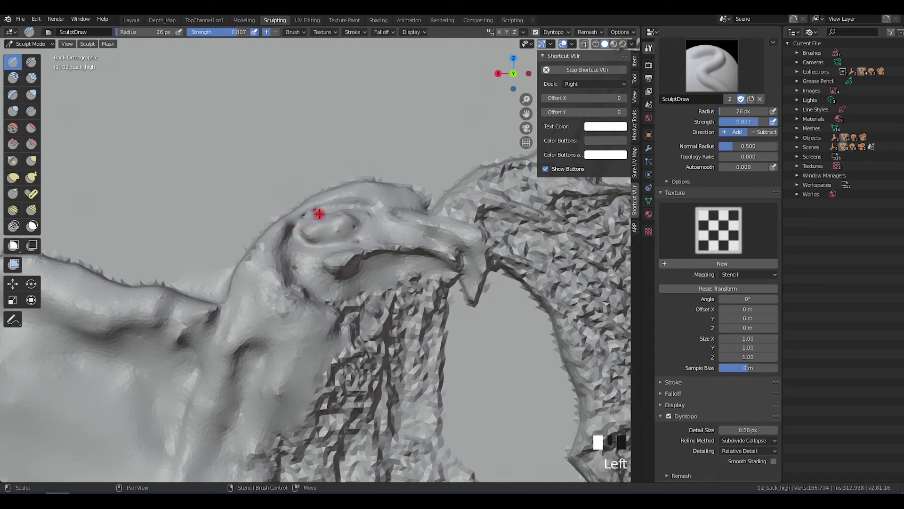
# Step: Try carving and smoothing a groove along the eagle's beak
pyautogui.keyDown('shift'); pyautogui.moveTo(310, 218); pyautogui.dragTo(335, 261, button='middle'); pyautogui.keyUp('shift')
pyautogui.scroll(2, 335, 261)
pyautogui.moveTo(321, 259)
pyautogui.keyDown('ctrl'); pyautogui.mouseDown()
pyautogui.moveTo(348, 261)
pyautogui.moveTo(339, 273)
pyautogui.mouseUp(); pyautogui.keyUp('ctrl')
pyautogui.keyDown('shift'); pyautogui.moveTo(339, 273); pyautogui.dragTo(366, 307); pyautogui.keyUp('shift')
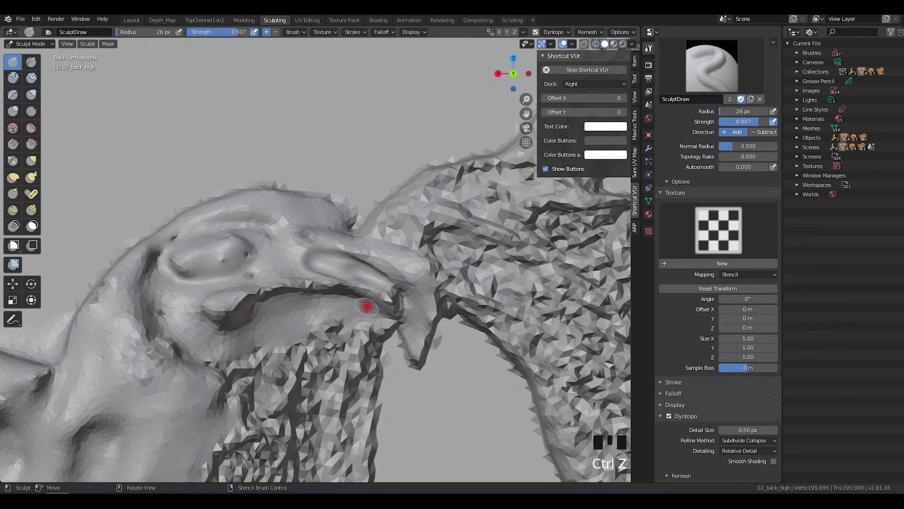
pyautogui.hotkey('ctrl', 'z')
# Step: Smooth the eagle's beak and the neck area beneath it
pyautogui.moveTo(339, 268)
pyautogui.keyDown('shift'); pyautogui.mouseDown()
pyautogui.moveTo(369, 270)
pyautogui.moveTo(309, 303)
pyautogui.moveTo(333, 290)
pyautogui.mouseUp(); pyautogui.keyUp('shift')
pyautogui.scroll(-3, 332, 289)
pyautogui.keyDown('shift'); pyautogui.moveTo(332, 290); pyautogui.dragTo(344, 259, button='middle'); pyautogui.keyUp('shift')
pyautogui.moveTo(343, 259)
pyautogui.keyDown('shift'); pyautogui.mouseDown()
pyautogui.moveTo(309, 307)
pyautogui.moveTo(364, 292)
pyautogui.mouseUp(); pyautogui.keyUp('shift')
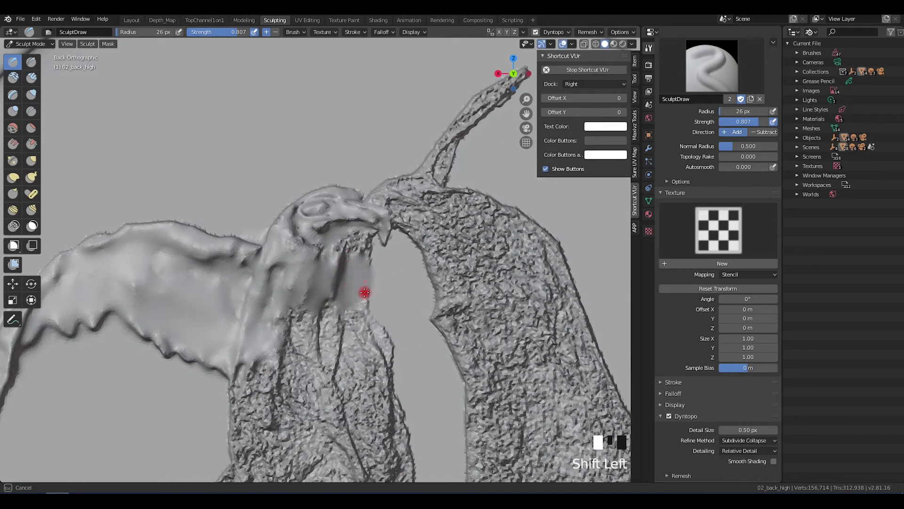
# Step: Lower the brush strength to 0.370 and smooth the eagle's neck and the right side of its chest
pyautogui.moveTo(206, 35); pyautogui.dragTo(198, 36)
pyautogui.keyDown('shift'); pyautogui.moveTo(356, 275); pyautogui.dragTo(370, 274); pyautogui.keyUp('shift')
pyautogui.hotkey('ctrl', 'z')
pyautogui.hotkey('ctrl', 'z')
pyautogui.moveTo(353, 305)
pyautogui.keyDown('shift'); pyautogui.mouseDown()
pyautogui.moveTo(357, 278)
pyautogui.moveTo(324, 250)
pyautogui.mouseUp(); pyautogui.keyUp('shift')
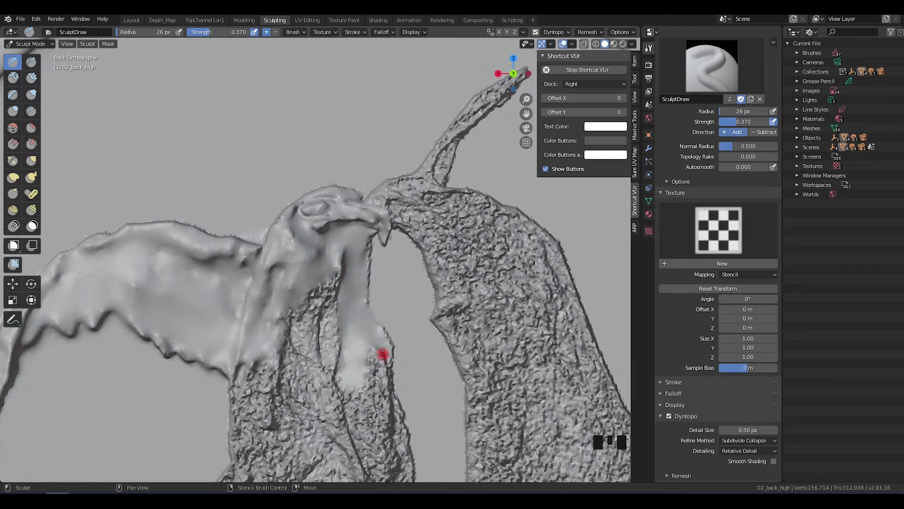
# Step: Smooth the right flank of the body down towards the right leg
pyautogui.scroll(3, 382, 353)
pyautogui.keyDown('shift'); pyautogui.moveTo(382, 354); pyautogui.dragTo(385, 180, button='middle'); pyautogui.keyUp('shift')
pyautogui.moveTo(385, 179)
pyautogui.keyDown('shift'); pyautogui.mouseDown()
pyautogui.moveTo(379, 311)
pyautogui.moveTo(408, 298)
pyautogui.mouseUp(); pyautogui.keyUp('shift')
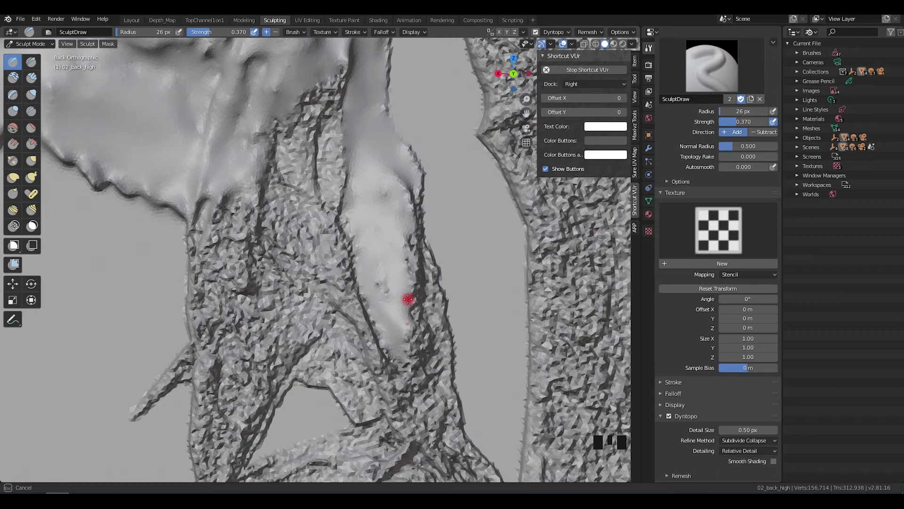
# Step: Set the brush strength to 0.607 and smooth the right flank's outer edge and the ridge beside it
pyautogui.moveTo(206, 32); pyautogui.dragTo(200, 32)
pyautogui.keyDown('shift'); pyautogui.moveTo(420, 239); pyautogui.dragTo(440, 302); pyautogui.keyUp('shift')
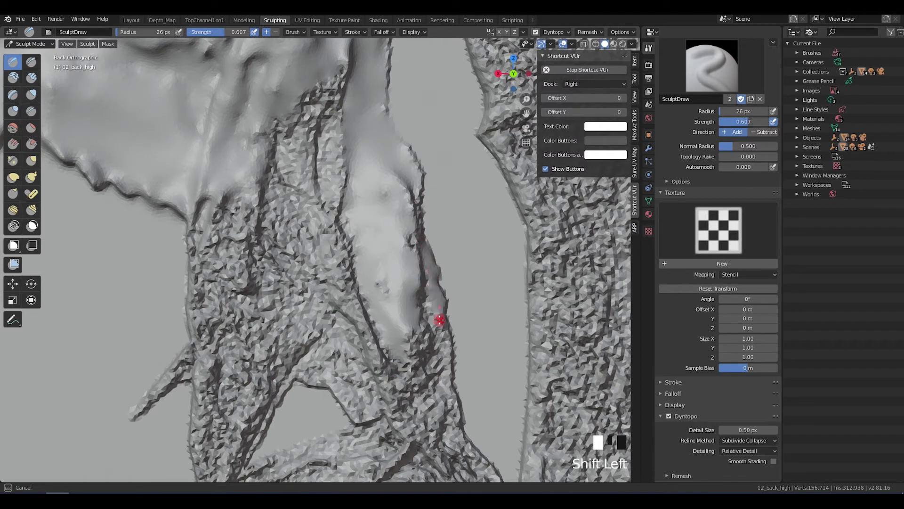
pyautogui.keyDown('shift'); pyautogui.moveTo(428, 242); pyautogui.dragTo(414, 192); pyautogui.keyUp('shift')
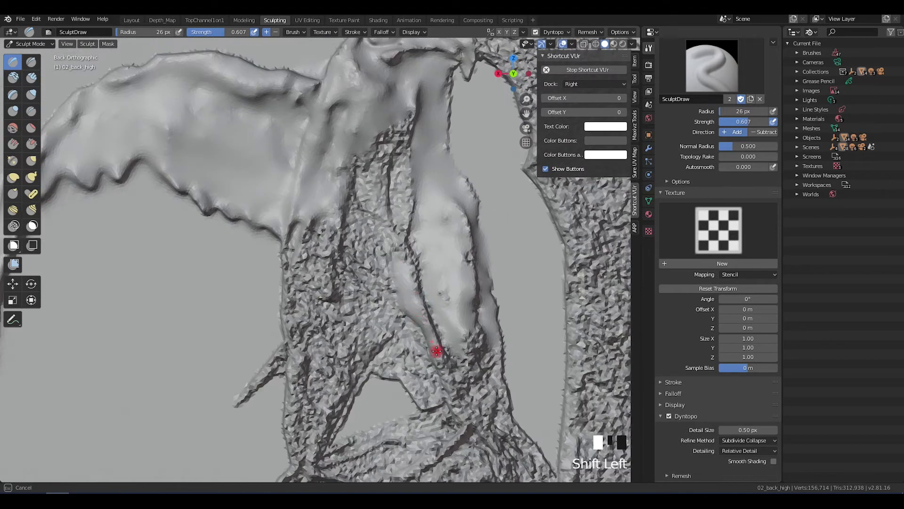
pyautogui.moveTo(401, 225)
pyautogui.keyDown('shift'); pyautogui.mouseDown()
pyautogui.moveTo(422, 262)
pyautogui.moveTo(431, 336)
pyautogui.mouseUp(); pyautogui.keyUp('shift')
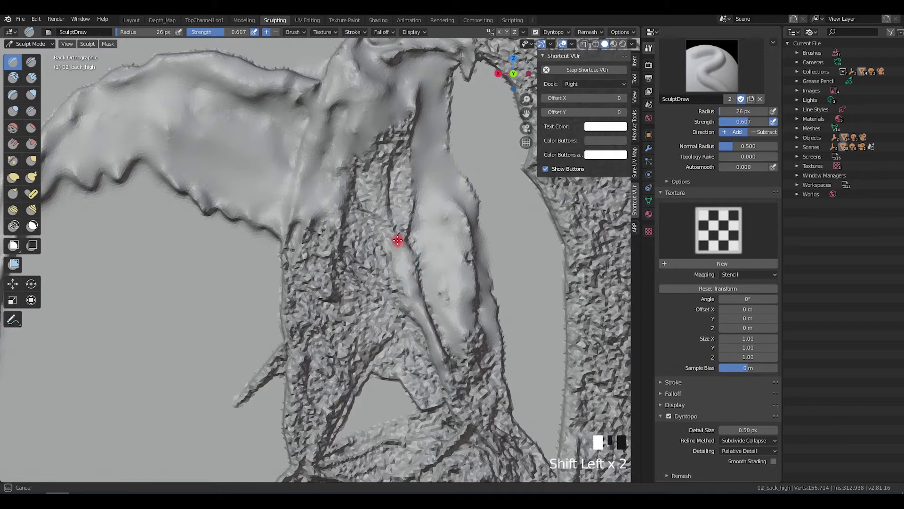
# Step: Smooth the centre of the body, then the belly and thighs with a 23 px brush radius
pyautogui.moveTo(405, 159)
pyautogui.keyDown('shift'); pyautogui.mouseDown()
pyautogui.moveTo(389, 115)
pyautogui.moveTo(370, 241)
pyautogui.moveTo(402, 293)
pyautogui.moveTo(363, 315)
pyautogui.mouseUp(); pyautogui.keyUp('shift')
pyautogui.press('f')
pyautogui.click(329, 242)
pyautogui.moveTo(329, 242)
pyautogui.keyDown('shift'); pyautogui.mouseDown()
pyautogui.moveTo(359, 161)
pyautogui.moveTo(307, 316)
pyautogui.moveTo(327, 326)
pyautogui.mouseUp(); pyautogui.keyUp('shift')
pyautogui.keyDown('shift'); pyautogui.moveTo(327, 327); pyautogui.dragTo(330, 236, button='middle'); pyautogui.keyUp('shift')
pyautogui.moveTo(329, 236)
pyautogui.keyDown('shift'); pyautogui.mouseDown()
pyautogui.moveTo(323, 285)
pyautogui.moveTo(363, 255)
pyautogui.moveTo(406, 257)
pyautogui.moveTo(414, 238)
pyautogui.mouseUp(); pyautogui.keyUp('shift')
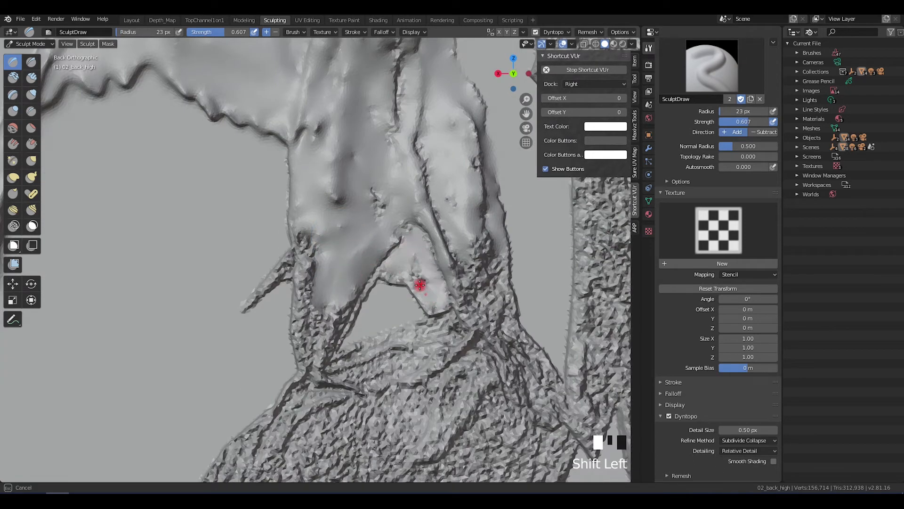
# Step: Smooth the left leg and the area between the legs, and build up the leg's form
pyautogui.moveTo(441, 302)
pyautogui.keyDown('shift'); pyautogui.mouseDown()
pyautogui.moveTo(366, 289)
pyautogui.moveTo(321, 357)
pyautogui.mouseUp(); pyautogui.keyUp('shift')
pyautogui.moveTo(330, 300); pyautogui.dragTo(330, 321)
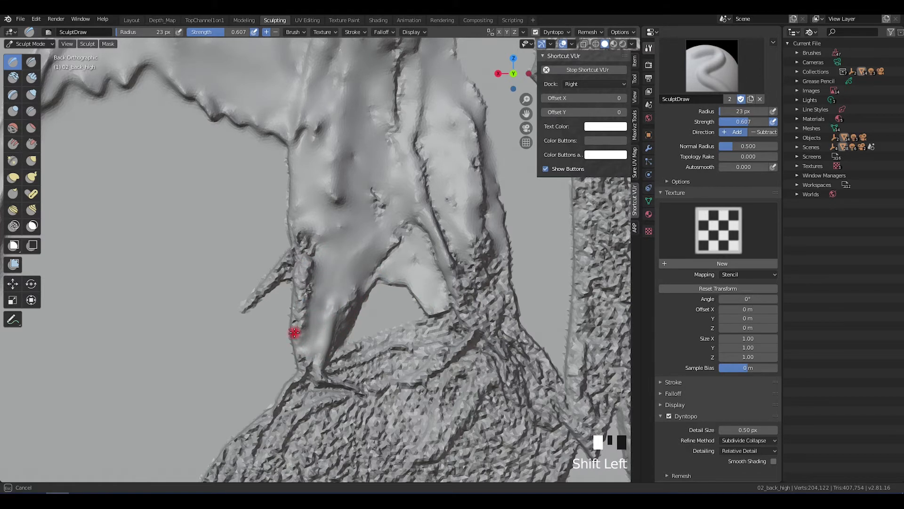
pyautogui.moveTo(316, 245)
pyautogui.mouseDown()
pyautogui.moveTo(305, 256)
pyautogui.moveTo(295, 248)
pyautogui.mouseUp()
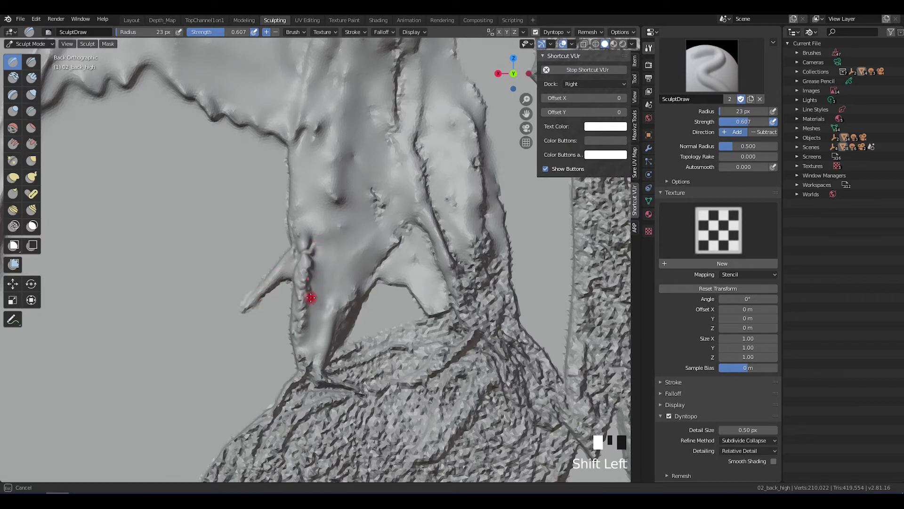
# Step: Smooth the remaining rough patches on the eagle's body
pyautogui.scroll(2, 368, 197)
pyautogui.moveTo(367, 198)
pyautogui.keyDown('shift'); pyautogui.mouseDown(button='middle')
pyautogui.moveTo(364, 228)
pyautogui.moveTo(405, 174)
pyautogui.mouseUp(button='middle'); pyautogui.keyUp('shift')
pyautogui.moveTo(405, 174)
pyautogui.keyDown('shift'); pyautogui.mouseDown()
pyautogui.moveTo(398, 185)
pyautogui.moveTo(426, 171)
pyautogui.moveTo(412, 142)
pyautogui.mouseUp(); pyautogui.keyUp('shift')
pyautogui.scroll(-5, 438, 174)
pyautogui.scroll(3, 323, 202)
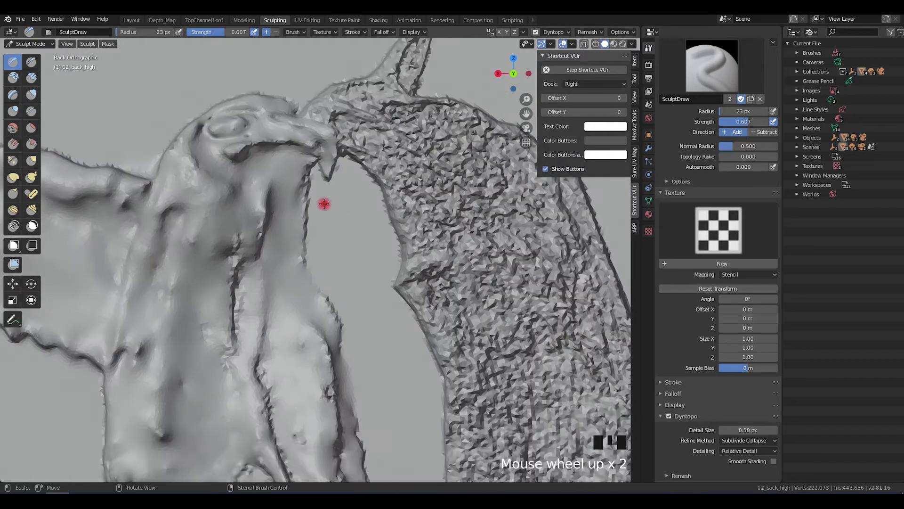
# Step: Shape the eagle's hooked beak tip and smooth the folds on the neck and chest below it
pyautogui.moveTo(337, 154); pyautogui.dragTo(337, 162)
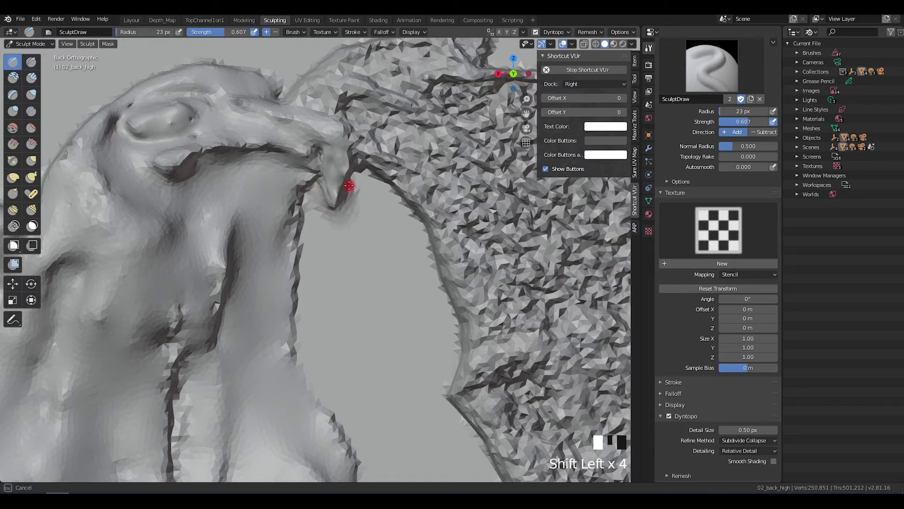
pyautogui.scroll(-6, 339, 241)
pyautogui.scroll(5, 307, 137)
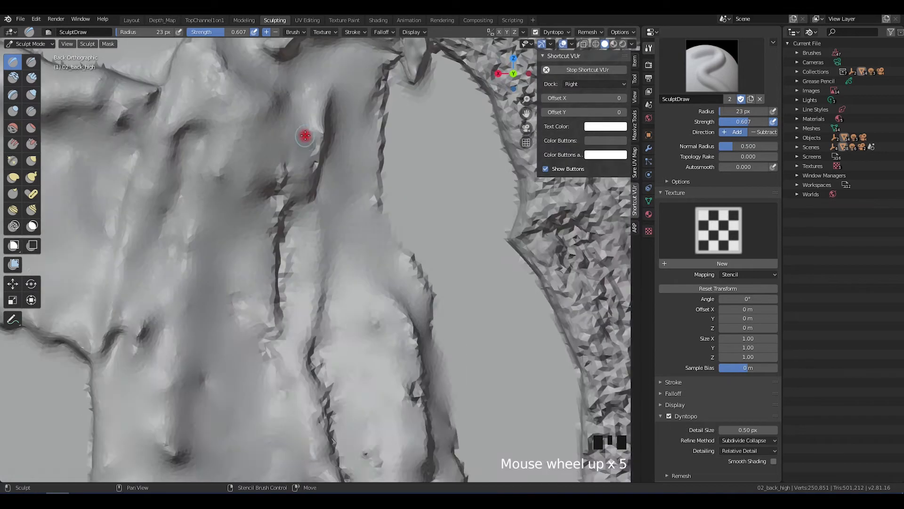
pyautogui.keyDown('shift'); pyautogui.moveTo(320, 222); pyautogui.dragTo(324, 226); pyautogui.keyUp('shift')
pyautogui.scroll(-5, 401, 213)
pyautogui.scroll(5, 363, 272)
pyautogui.moveTo(372, 273)
pyautogui.keyDown('shift'); pyautogui.mouseDown()
pyautogui.moveTo(381, 264)
pyautogui.moveTo(377, 272)
pyautogui.mouseUp(); pyautogui.keyUp('shift')
# Step: Smooth the rough raised feather above the head and its base at the shoulder
pyautogui.keyDown('shift'); pyautogui.moveTo(423, 197); pyautogui.dragTo(357, 267, button='middle'); pyautogui.keyUp('shift')
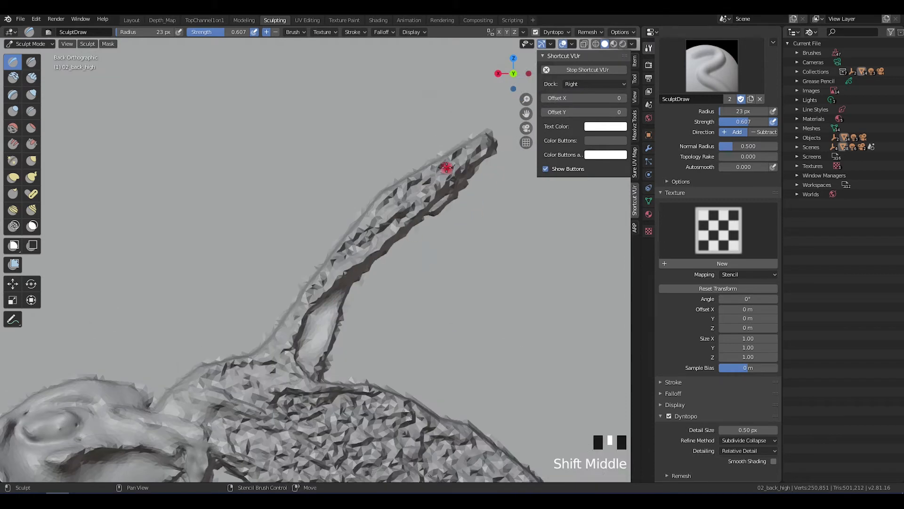
pyautogui.keyDown('shift'); pyautogui.moveTo(448, 168); pyautogui.dragTo(373, 233); pyautogui.keyUp('shift')
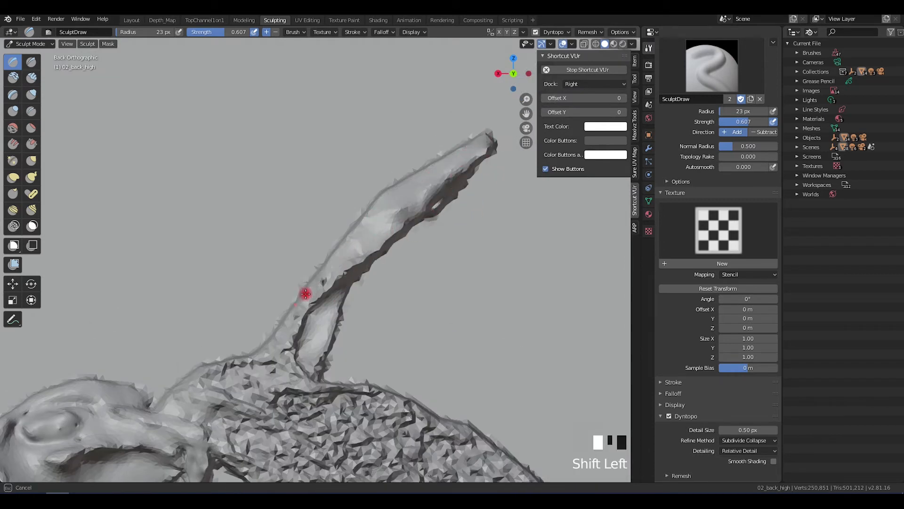
pyautogui.moveTo(207, 372)
pyautogui.mouseDown()
pyautogui.moveTo(233, 377)
pyautogui.moveTo(215, 375)
pyautogui.mouseUp()
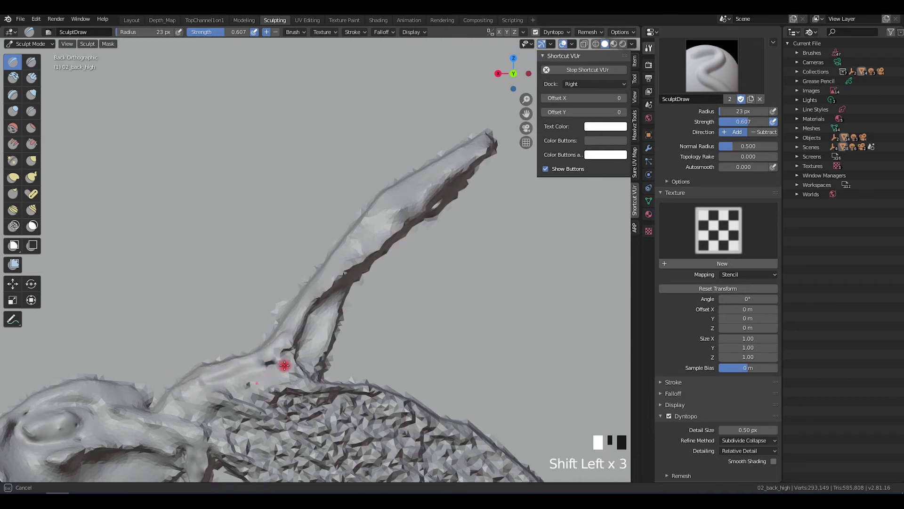
# Step: Smooth the upper and middle parts of the right wing with a 64 px brush radius
pyautogui.keyDown('shift'); pyautogui.moveTo(329, 414); pyautogui.dragTo(298, 243, button='middle'); pyautogui.keyUp('shift')
pyautogui.moveTo(298, 242)
pyautogui.keyDown('shift'); pyautogui.mouseDown()
pyautogui.moveTo(351, 254)
pyautogui.moveTo(285, 274)
pyautogui.moveTo(436, 404)
pyautogui.moveTo(440, 329)
pyautogui.mouseUp(); pyautogui.keyUp('shift')
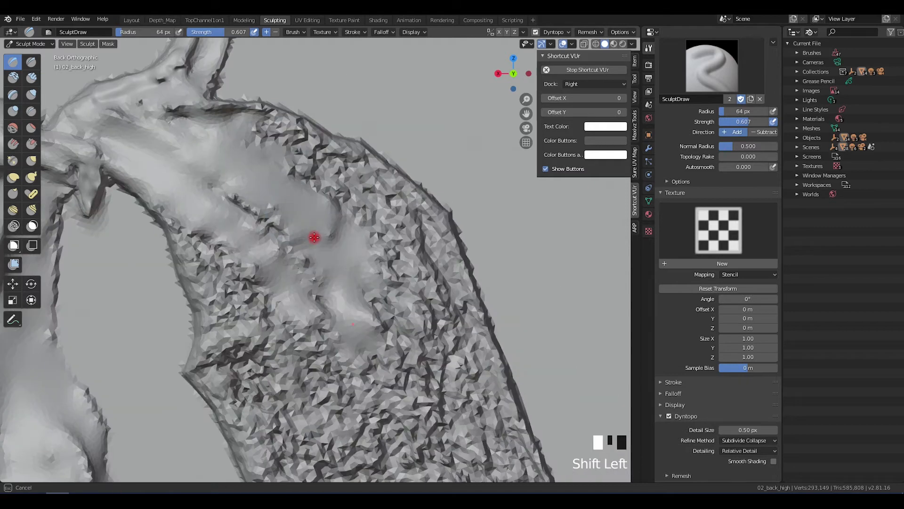
pyautogui.moveTo(312, 238)
pyautogui.keyDown('shift'); pyautogui.mouseDown()
pyautogui.moveTo(264, 303)
pyautogui.moveTo(188, 206)
pyautogui.moveTo(227, 332)
pyautogui.moveTo(343, 304)
pyautogui.moveTo(426, 238)
pyautogui.moveTo(404, 303)
pyautogui.mouseUp(); pyautogui.keyUp('shift')
pyautogui.moveTo(386, 197)
pyautogui.keyDown('shift'); pyautogui.mouseDown()
pyautogui.moveTo(411, 346)
pyautogui.moveTo(391, 138)
pyautogui.mouseUp(); pyautogui.keyUp('shift')
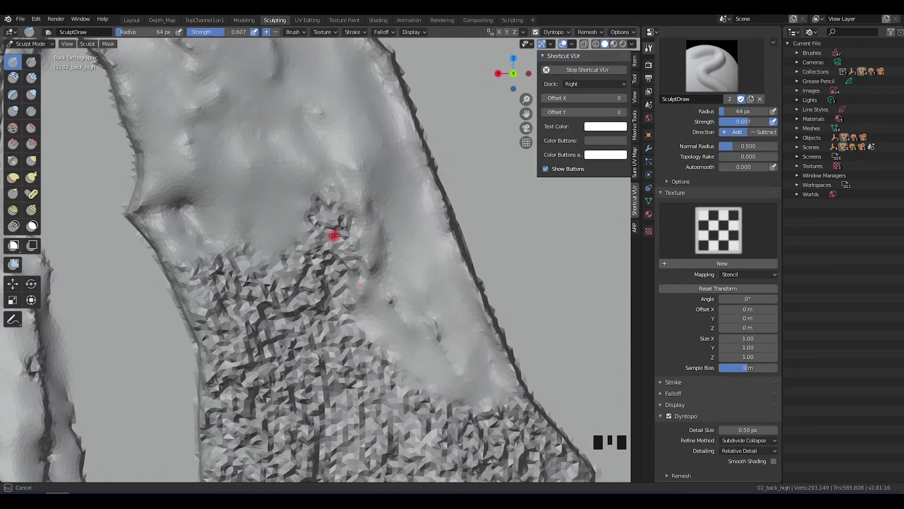
pyautogui.keyDown('shift'); pyautogui.moveTo(285, 286); pyautogui.dragTo(216, 264); pyautogui.keyUp('shift')
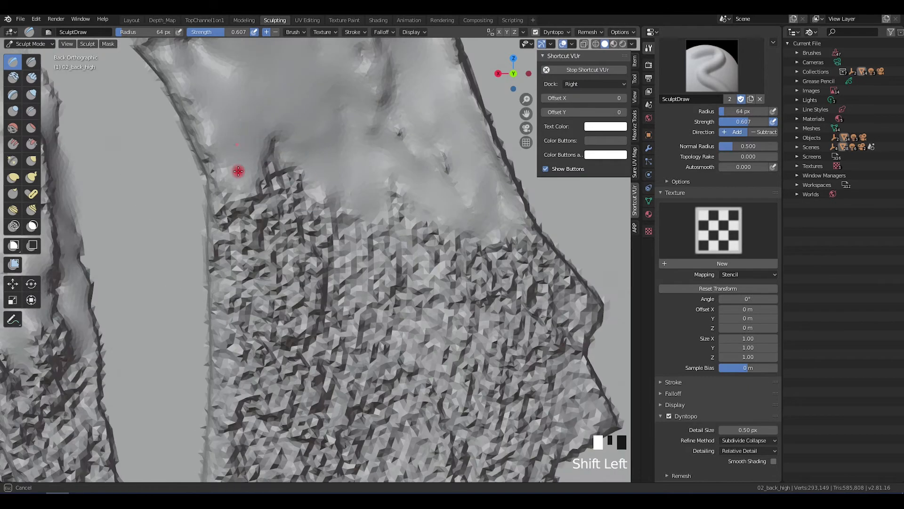
# Step: Smooth the lower part of the right wing and its pointed feathers, finishing with a 34 px brush radius
pyautogui.moveTo(239, 169)
pyautogui.keyDown('shift'); pyautogui.mouseDown()
pyautogui.moveTo(312, 327)
pyautogui.moveTo(466, 258)
pyautogui.moveTo(471, 285)
pyautogui.mouseUp(); pyautogui.keyUp('shift')
pyautogui.keyDown('shift'); pyautogui.moveTo(471, 284); pyautogui.dragTo(367, 313, button='middle'); pyautogui.keyUp('shift')
pyautogui.moveTo(293, 309)
pyautogui.keyDown('shift'); pyautogui.mouseDown()
pyautogui.moveTo(271, 285)
pyautogui.moveTo(307, 374)
pyautogui.moveTo(306, 329)
pyautogui.moveTo(264, 255)
pyautogui.moveTo(410, 265)
pyautogui.moveTo(457, 306)
pyautogui.moveTo(438, 248)
pyautogui.mouseUp(); pyautogui.keyUp('shift')
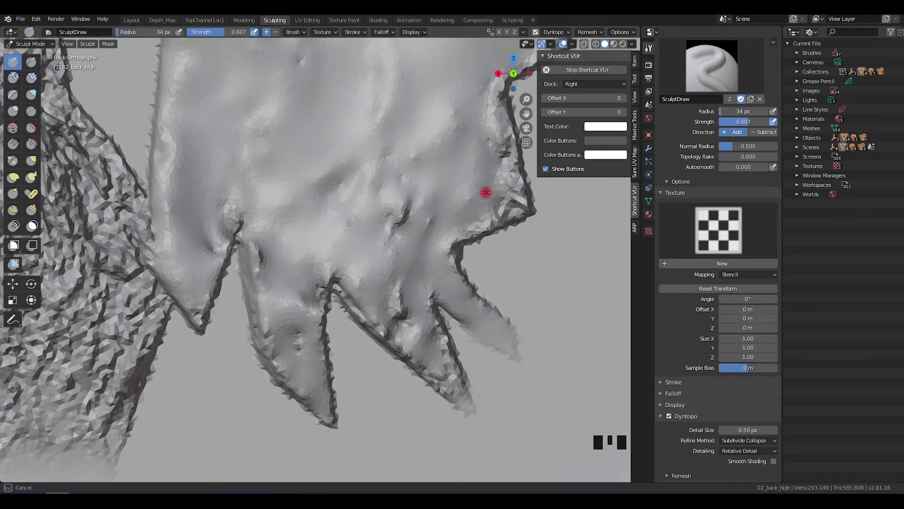
# Step: Smooth the rock beneath the eagle with a 91 px brush radius
pyautogui.scroll(-6, 397, 242)
pyautogui.keyDown('shift'); pyautogui.moveTo(398, 242); pyautogui.dragTo(337, 293, button='middle'); pyautogui.keyUp('shift')
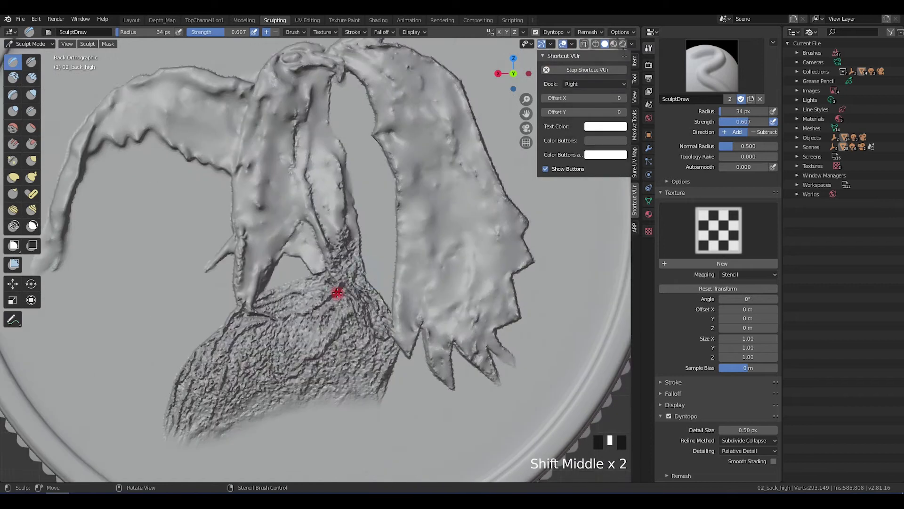
pyautogui.scroll(3, 293, 347)
pyautogui.scroll(-2, 317, 283)
pyautogui.moveTo(317, 282)
pyautogui.keyDown('shift'); pyautogui.mouseDown()
pyautogui.moveTo(273, 323)
pyautogui.moveTo(293, 363)
pyautogui.moveTo(420, 287)
pyautogui.moveTo(525, 293)
pyautogui.moveTo(521, 256)
pyautogui.moveTo(408, 247)
pyautogui.moveTo(408, 239)
pyautogui.moveTo(250, 298)
pyautogui.moveTo(317, 204)
pyautogui.moveTo(241, 280)
pyautogui.mouseUp(); pyautogui.keyUp('shift')
pyautogui.press('f')
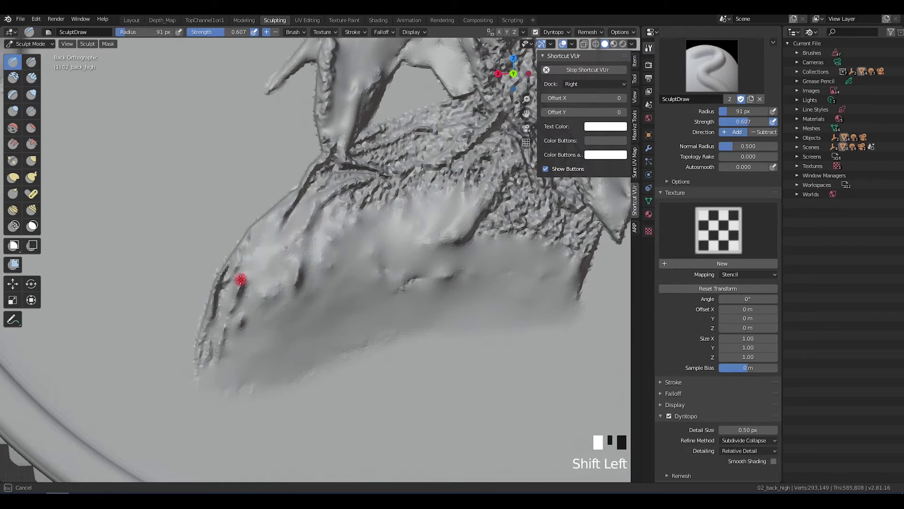
pyautogui.keyDown('shift'); pyautogui.moveTo(241, 280); pyautogui.dragTo(313, 236, button='middle'); pyautogui.keyUp('shift')
pyautogui.keyDown('shift'); pyautogui.moveTo(312, 236); pyautogui.dragTo(485, 288); pyautogui.keyUp('shift')
pyautogui.keyDown('shift'); pyautogui.moveTo(405, 212); pyautogui.dragTo(360, 271, button='middle'); pyautogui.keyUp('shift')
pyautogui.moveTo(360, 270)
pyautogui.keyDown('shift'); pyautogui.mouseDown()
pyautogui.moveTo(363, 278)
pyautogui.moveTo(317, 295)
pyautogui.mouseUp(); pyautogui.keyUp('shift')
# Step: Smooth and build up the left foot's claws and the rock around them with a 36 px brush radius
pyautogui.keyDown('shift'); pyautogui.moveTo(317, 295); pyautogui.dragTo(410, 249, button='middle'); pyautogui.keyUp('shift')
pyautogui.press('f')
pyautogui.click(380, 253)
pyautogui.scroll(2, 329, 301)
pyautogui.moveTo(278, 334)
pyautogui.keyDown('shift'); pyautogui.mouseDown(button='middle')
pyautogui.moveTo(390, 256)
pyautogui.moveTo(417, 221)
pyautogui.mouseUp(button='middle'); pyautogui.keyUp('shift')
pyautogui.scroll(4, 395, 231)
pyautogui.keyDown('shift'); pyautogui.moveTo(359, 244); pyautogui.dragTo(315, 319); pyautogui.keyUp('shift')
pyautogui.moveTo(373, 274)
pyautogui.keyDown('shift'); pyautogui.mouseDown()
pyautogui.moveTo(556, 323)
pyautogui.moveTo(444, 255)
pyautogui.moveTo(493, 210)
pyautogui.mouseUp(); pyautogui.keyUp('shift')
pyautogui.keyDown('shift'); pyautogui.moveTo(492, 210); pyautogui.dragTo(400, 214, button='middle'); pyautogui.keyUp('shift')
pyautogui.keyDown('shift'); pyautogui.moveTo(400, 214); pyautogui.dragTo(518, 184); pyautogui.keyUp('shift')
pyautogui.moveTo(434, 189); pyautogui.dragTo(474, 171)
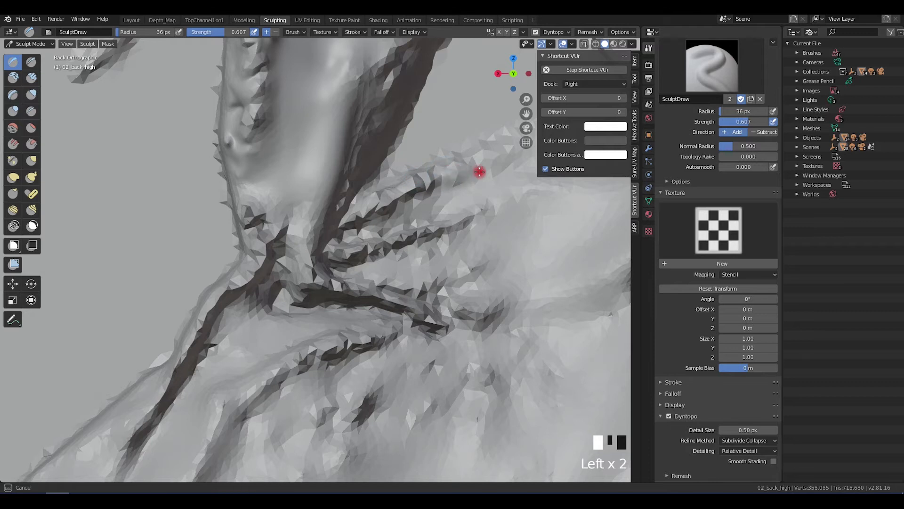
pyautogui.keyDown('shift'); pyautogui.moveTo(409, 308); pyautogui.dragTo(517, 309); pyautogui.keyUp('shift')
pyautogui.moveTo(473, 198)
pyautogui.keyDown('shift'); pyautogui.mouseDown()
pyautogui.moveTo(404, 210)
pyautogui.moveTo(417, 166)
pyautogui.mouseUp(); pyautogui.keyUp('shift')
# Step: Smooth the rock between the legs and the rough edges of the right leg
pyautogui.scroll(-9, 431, 281)
pyautogui.scroll(7, 430, 281)
pyautogui.moveTo(401, 258)
pyautogui.keyDown('shift'); pyautogui.mouseDown()
pyautogui.moveTo(341, 161)
pyautogui.moveTo(366, 256)
pyautogui.mouseUp(); pyautogui.keyUp('shift')
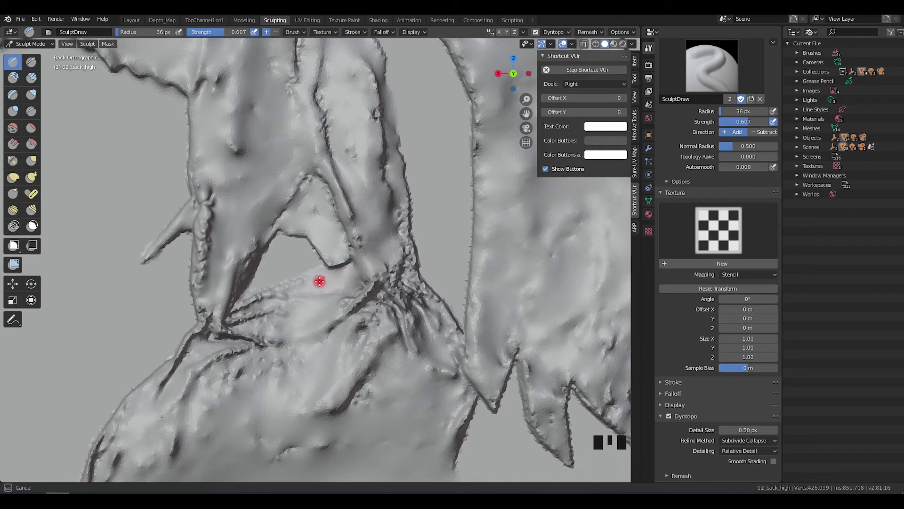
pyautogui.moveTo(309, 317)
pyautogui.keyDown('shift'); pyautogui.mouseDown(button='middle')
pyautogui.moveTo(343, 284)
pyautogui.moveTo(396, 302)
pyautogui.moveTo(394, 280)
pyautogui.mouseUp(button='middle'); pyautogui.keyUp('shift')
pyautogui.moveTo(393, 278)
pyautogui.keyDown('shift'); pyautogui.mouseDown()
pyautogui.moveTo(390, 267)
pyautogui.moveTo(367, 336)
pyautogui.moveTo(374, 269)
pyautogui.mouseUp(); pyautogui.keyUp('shift')
pyautogui.keyDown('shift'); pyautogui.moveTo(374, 268); pyautogui.dragTo(360, 296, button='middle'); pyautogui.keyUp('shift')
pyautogui.keyDown('shift'); pyautogui.moveTo(372, 261); pyautogui.dragTo(363, 87); pyautogui.keyUp('shift')
pyautogui.keyDown('shift'); pyautogui.moveTo(363, 87); pyautogui.dragTo(377, 261, button='middle'); pyautogui.keyUp('shift')
pyautogui.keyDown('shift'); pyautogui.moveTo(376, 261); pyautogui.dragTo(345, 155); pyautogui.keyUp('shift')
pyautogui.keyDown('shift'); pyautogui.click(239, 83); pyautogui.keyUp('shift')
# Step: Smooth the right foot's claws and the surrounding rock surface
pyautogui.keyDown('shift'); pyautogui.moveTo(238, 83); pyautogui.dragTo(349, 309, button='middle'); pyautogui.keyUp('shift')
pyautogui.keyDown('shift'); pyautogui.moveTo(349, 309); pyautogui.dragTo(329, 246); pyautogui.keyUp('shift')
pyautogui.moveTo(373, 300)
pyautogui.keyDown('shift'); pyautogui.mouseDown()
pyautogui.moveTo(347, 245)
pyautogui.moveTo(365, 323)
pyautogui.moveTo(448, 418)
pyautogui.mouseUp(); pyautogui.keyUp('shift')
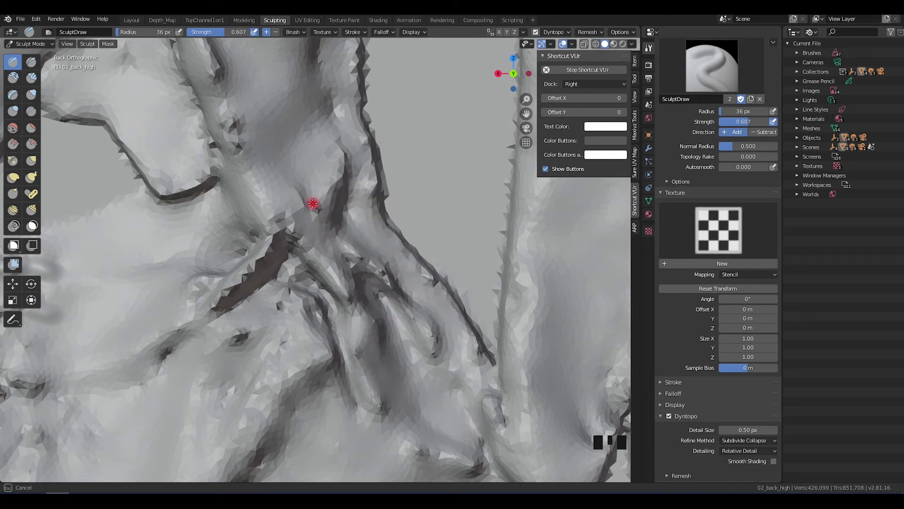
pyautogui.moveTo(257, 254)
pyautogui.keyDown('shift'); pyautogui.mouseDown(button='middle')
pyautogui.moveTo(405, 259)
pyautogui.moveTo(396, 313)
pyautogui.moveTo(424, 324)
pyautogui.moveTo(292, 296)
pyautogui.moveTo(325, 283)
pyautogui.mouseUp(button='middle'); pyautogui.keyUp('shift')
pyautogui.scroll(4, 325, 294)
pyautogui.keyDown('shift'); pyautogui.moveTo(264, 214); pyautogui.dragTo(288, 212); pyautogui.keyUp('shift')
# Step: Smooth the right wing's outer side wall and edge from angled views
pyautogui.scroll(-4, 349, 327)
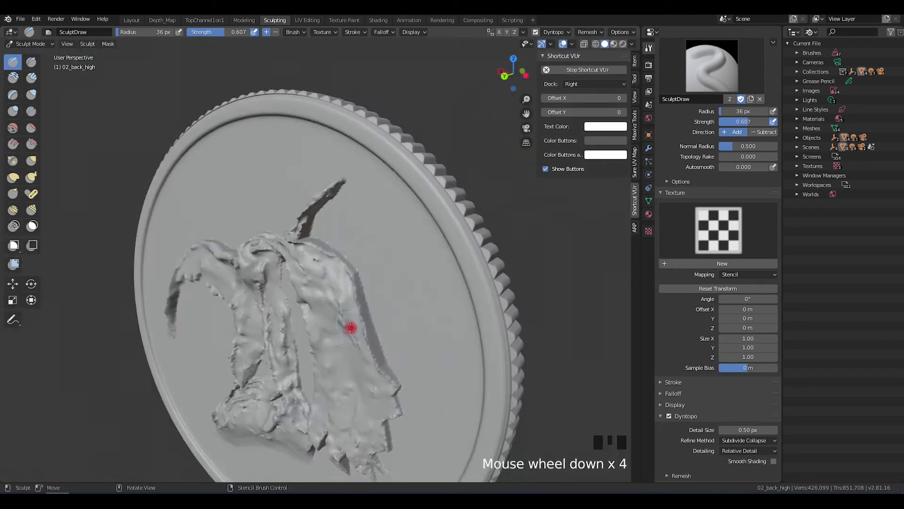
pyautogui.moveTo(349, 327); pyautogui.dragTo(355, 296, button='middle')
pyautogui.scroll(1, 354, 296)
pyautogui.scroll(2, 354, 296)
pyautogui.moveTo(355, 296)
pyautogui.keyDown('shift'); pyautogui.mouseDown()
pyautogui.moveTo(347, 298)
pyautogui.moveTo(327, 238)
pyautogui.moveTo(343, 313)
pyautogui.moveTo(365, 297)
pyautogui.mouseUp(); pyautogui.keyUp('shift')
pyautogui.scroll(-3, 365, 298)
pyautogui.moveTo(365, 302); pyautogui.dragTo(362, 338, button='middle')
pyautogui.keyDown('shift'); pyautogui.moveTo(363, 336); pyautogui.dragTo(376, 344); pyautogui.keyUp('shift')
pyautogui.scroll(3, 406, 361)
pyautogui.moveTo(375, 344)
pyautogui.mouseDown(button='middle')
pyautogui.moveTo(406, 361)
pyautogui.moveTo(359, 245)
pyautogui.mouseUp(button='middle')
pyautogui.keyDown('shift'); pyautogui.moveTo(359, 245); pyautogui.dragTo(350, 250); pyautogui.keyUp('shift')
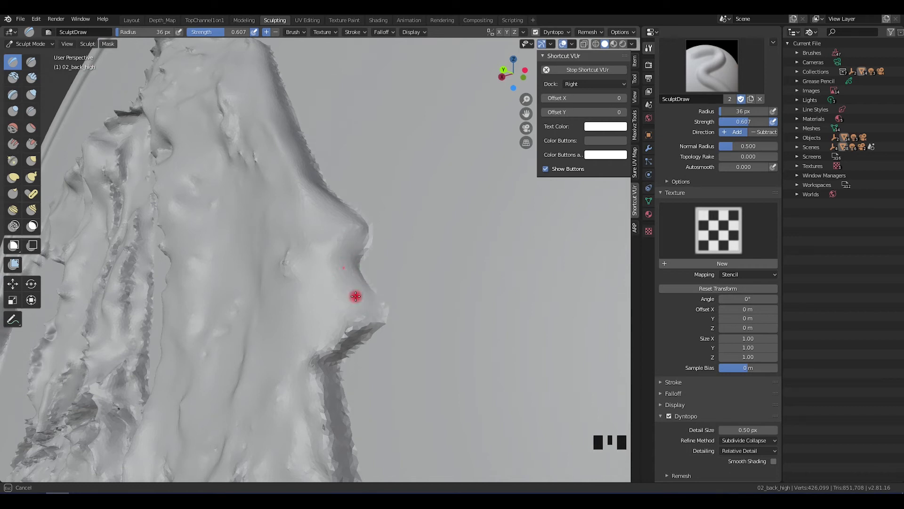
# Step: Switch to the Draw Sharp brush and smooth the right wing's lower outer edge down to the feather tips
pyautogui.click(31, 62)
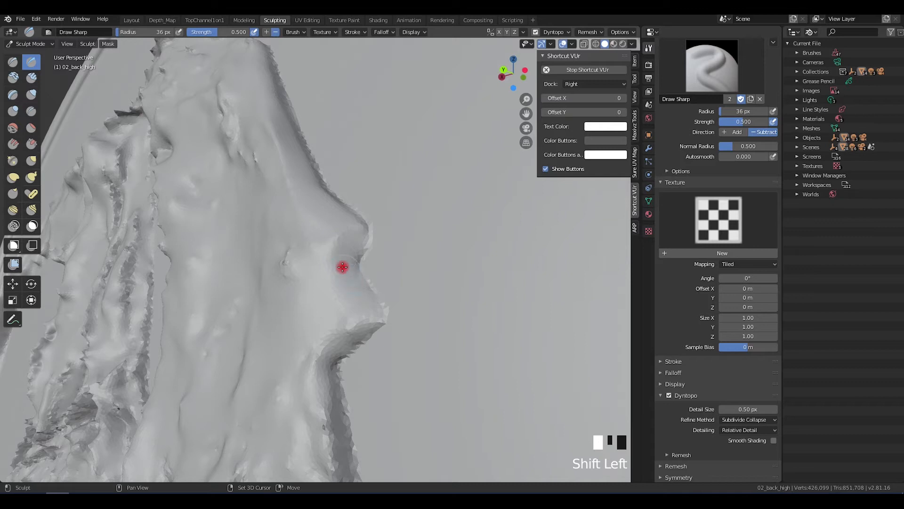
pyautogui.keyDown('shift'); pyautogui.moveTo(338, 344); pyautogui.dragTo(352, 161, button='middle'); pyautogui.keyUp('shift')
pyautogui.keyDown('shift'); pyautogui.moveTo(352, 161); pyautogui.dragTo(355, 177); pyautogui.keyUp('shift')
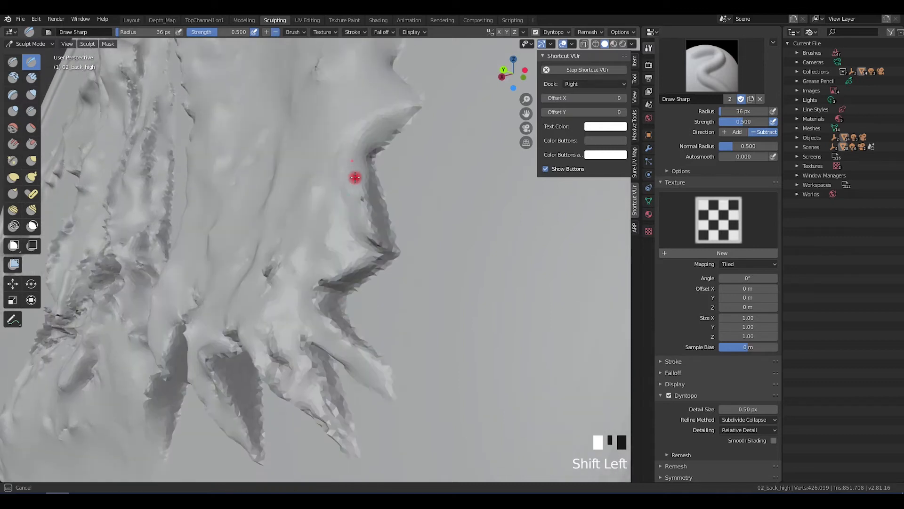
pyautogui.keyDown('shift'); pyautogui.moveTo(336, 281); pyautogui.dragTo(331, 287); pyautogui.keyUp('shift')
pyautogui.keyDown('shift'); pyautogui.moveTo(326, 303); pyautogui.dragTo(389, 376); pyautogui.keyUp('shift')
# Step: Smooth the remaining rough areas along the relief's edges from another angle
pyautogui.scroll(-6, 408, 339)
pyautogui.moveTo(408, 339); pyautogui.dragTo(327, 256, button='middle')
pyautogui.scroll(5, 333, 255)
pyautogui.keyDown('shift'); pyautogui.moveTo(327, 255); pyautogui.dragTo(283, 198); pyautogui.keyUp('shift')
pyautogui.keyDown('shift'); pyautogui.moveTo(216, 169); pyautogui.dragTo(360, 213, button='middle'); pyautogui.keyUp('shift')
pyautogui.keyDown('shift'); pyautogui.moveTo(360, 213); pyautogui.dragTo(354, 210); pyautogui.keyUp('shift')
# Step: Smooth the surface and side walls of the raised feather above the head from several angles
pyautogui.moveTo(354, 210)
pyautogui.mouseDown(button='middle')
pyautogui.moveTo(375, 161)
pyautogui.moveTo(412, 241)
pyautogui.moveTo(360, 259)
pyautogui.moveTo(390, 283)
pyautogui.mouseUp(button='middle')
pyautogui.scroll(-2, 413, 241)
pyautogui.scroll(-2, 359, 259)
pyautogui.scroll(5, 338, 298)
pyautogui.scroll(3, 337, 298)
pyautogui.moveTo(337, 298)
pyautogui.keyDown('shift'); pyautogui.mouseDown(button='middle')
pyautogui.moveTo(375, 292)
pyautogui.moveTo(304, 287)
pyautogui.mouseUp(button='middle'); pyautogui.keyUp('shift')
pyautogui.keyDown('shift'); pyautogui.moveTo(304, 287); pyautogui.dragTo(296, 307); pyautogui.keyUp('shift')
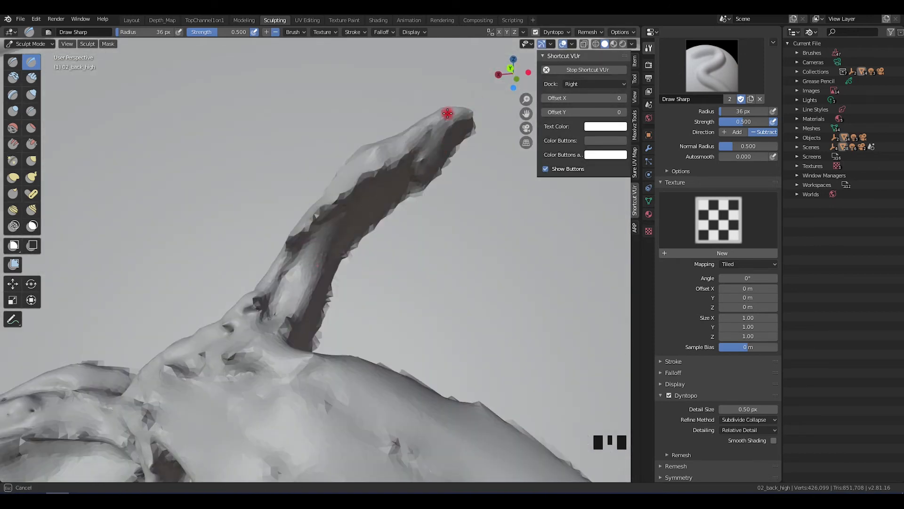
pyautogui.moveTo(459, 109); pyautogui.dragTo(457, 254, button='middle')
pyautogui.keyDown('shift'); pyautogui.click(457, 253); pyautogui.keyUp('shift')
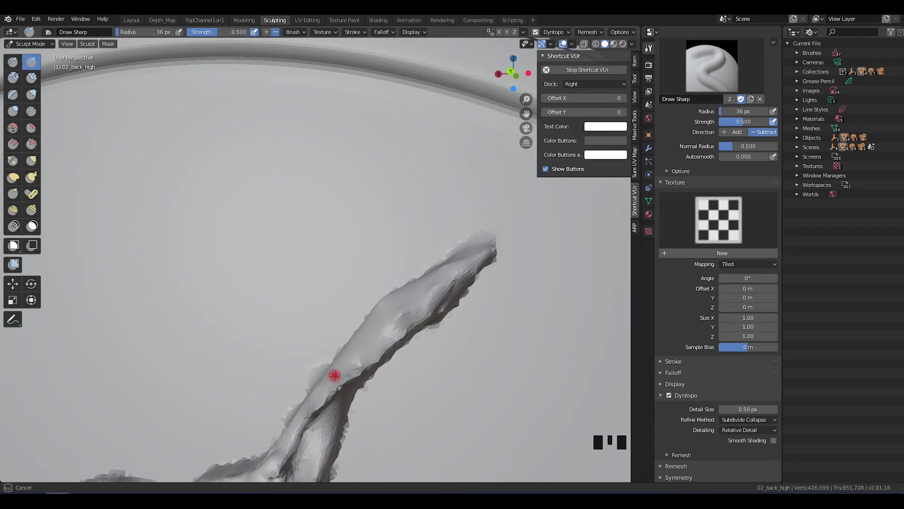
pyautogui.scroll(-4, 320, 306)
pyautogui.scroll(4, 303, 242)
pyautogui.keyDown('shift'); pyautogui.click(280, 182); pyautogui.keyUp('shift')
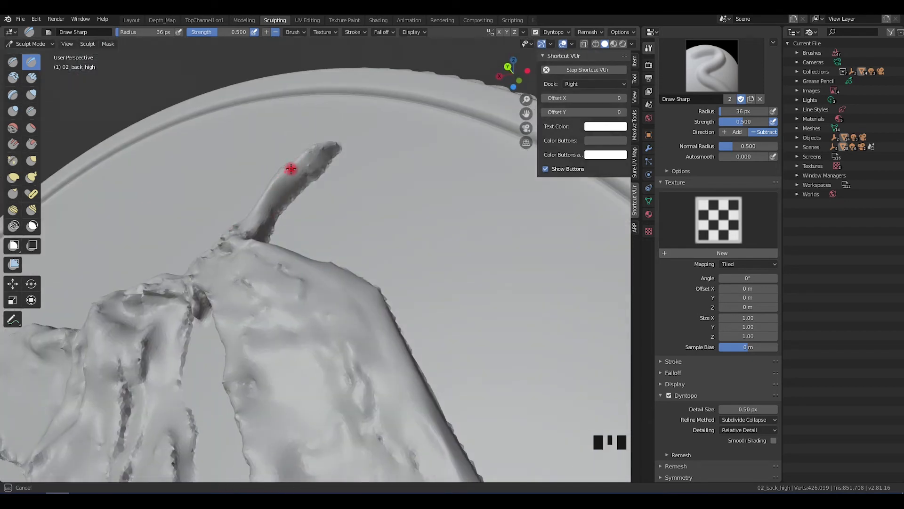
pyautogui.moveTo(340, 216); pyautogui.dragTo(334, 264, button='middle')
pyautogui.scroll(2, 363, 230)
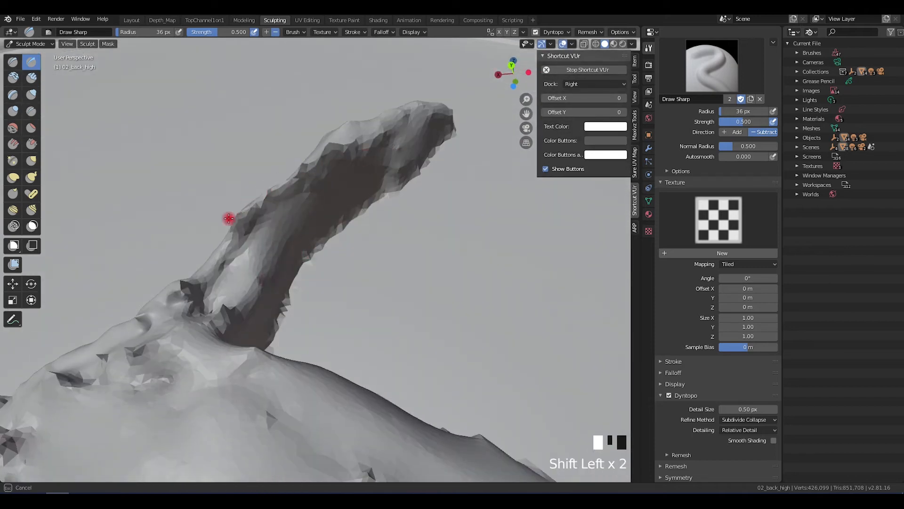
# Step: Smooth the shoulder at the base of the raised feather
pyautogui.scroll(-3, 303, 250)
pyautogui.moveTo(303, 250)
pyautogui.mouseDown(button='middle')
pyautogui.moveTo(388, 307)
pyautogui.moveTo(363, 312)
pyautogui.moveTo(370, 188)
pyautogui.moveTo(358, 152)
pyautogui.mouseUp(button='middle')
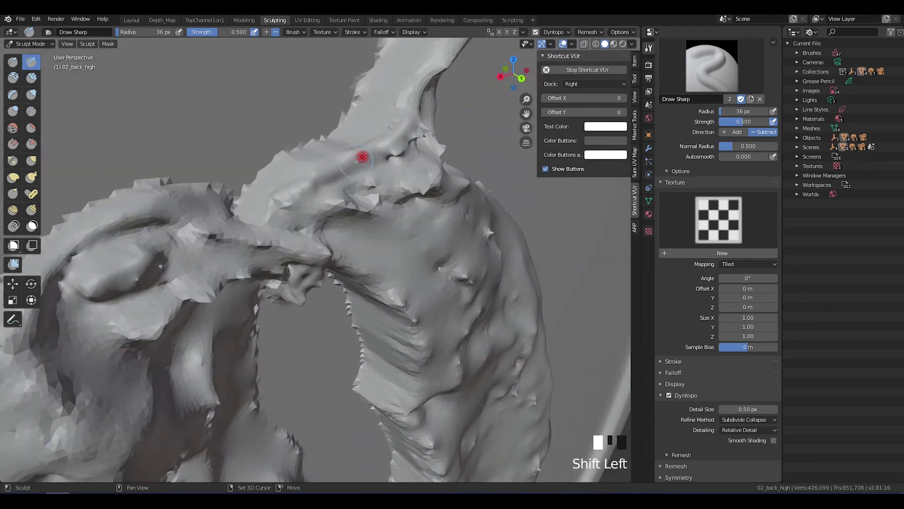
pyautogui.scroll(-2, 379, 233)
pyautogui.scroll(1, 273, 251)
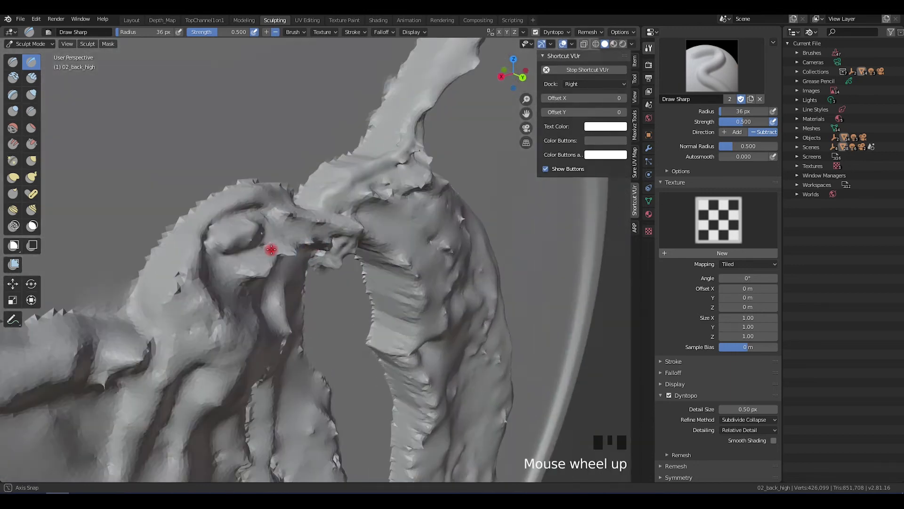
pyautogui.keyDown('shift'); pyautogui.click(210, 228); pyautogui.keyUp('shift')
pyautogui.press('z')
pyautogui.hotkey('ctrl', 'z')
# Step: Smooth the eagle's head around the eye and along the underside of the beak
pyautogui.moveTo(333, 196); pyautogui.dragTo(323, 212, button='middle')
pyautogui.scroll(2, 235, 178)
pyautogui.keyDown('shift'); pyautogui.moveTo(234, 177); pyautogui.dragTo(280, 164); pyautogui.keyUp('shift')
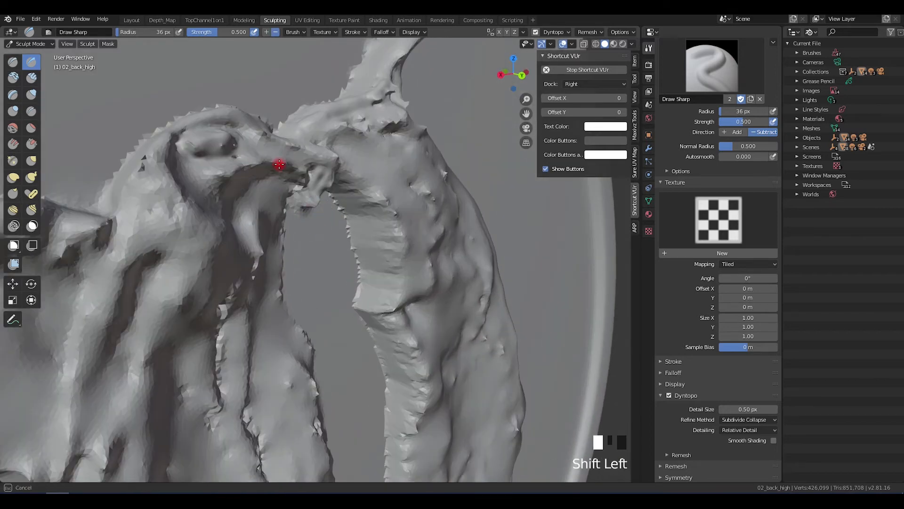
pyautogui.moveTo(226, 176)
pyautogui.mouseDown(button='middle')
pyautogui.moveTo(216, 206)
pyautogui.moveTo(208, 173)
pyautogui.mouseUp(button='middle')
pyautogui.keyDown('shift'); pyautogui.moveTo(208, 173); pyautogui.dragTo(198, 170); pyautogui.keyUp('shift')
pyautogui.scroll(-2, 303, 188)
pyautogui.moveTo(303, 188)
pyautogui.mouseDown(button='middle')
pyautogui.moveTo(283, 238)
pyautogui.moveTo(356, 241)
pyautogui.mouseUp(button='middle')
pyautogui.scroll(1, 345, 229)
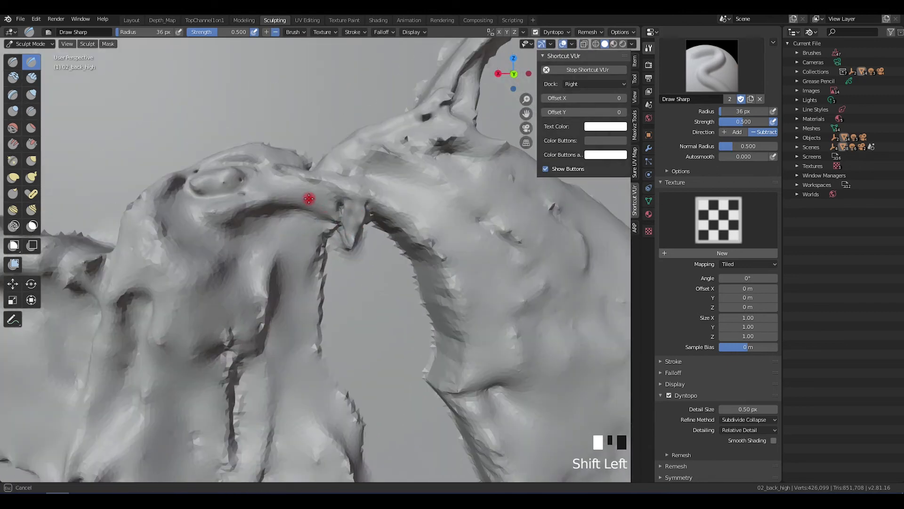
# Step: Build up the beak and its hooked tip with the SculptDraw brush at 0.607 strength
pyautogui.click(12, 61)
pyautogui.click(339, 207)
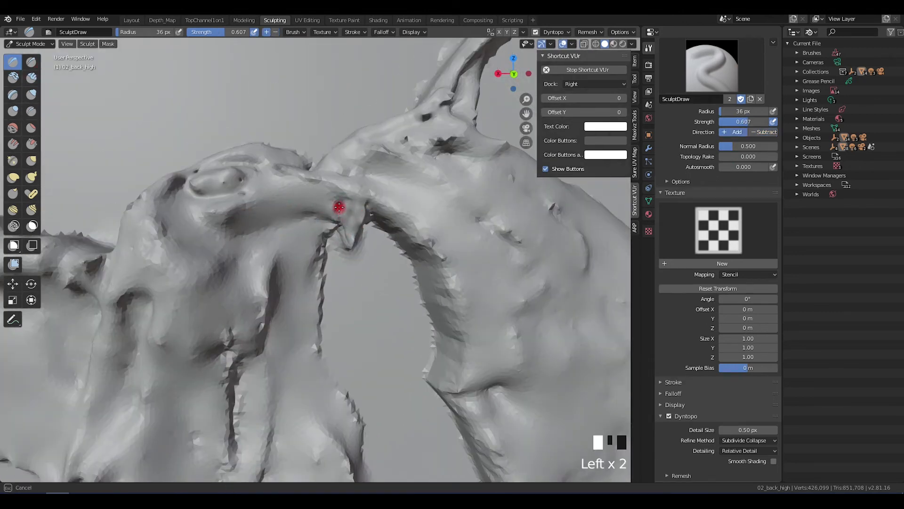
pyautogui.moveTo(347, 205); pyautogui.dragTo(353, 226)
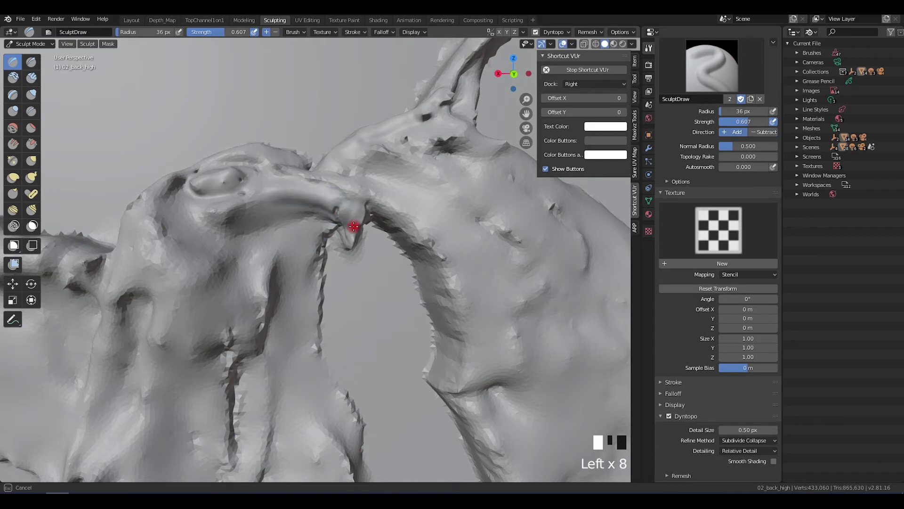
# Step: Set the view's clip start to 0.001 m and continue building up the beak tip up close
pyautogui.scroll(2, 339, 202)
pyautogui.keyDown('shift'); pyautogui.moveTo(339, 202); pyautogui.dragTo(268, 253, button='middle'); pyautogui.keyUp('shift')
pyautogui.moveTo(336, 320); pyautogui.dragTo(389, 155, button='middle')
pyautogui.click(639, 97)
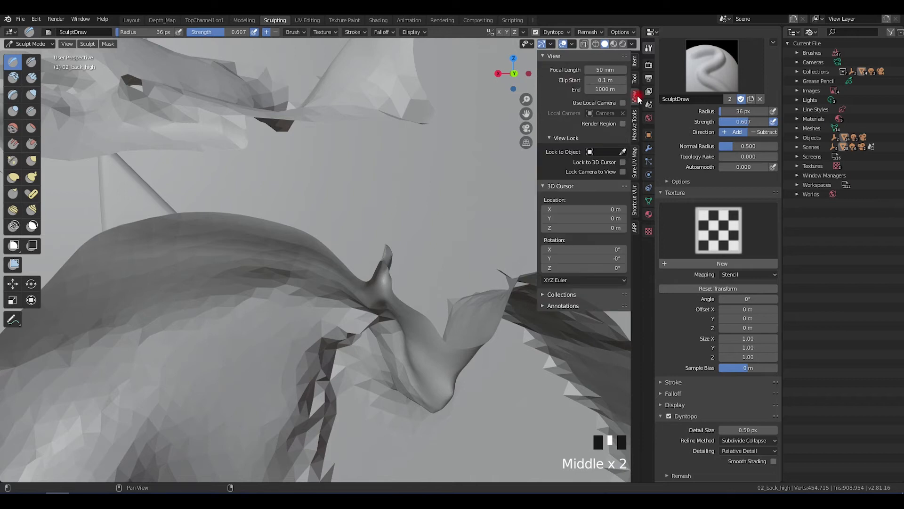
pyautogui.moveTo(606, 80); pyautogui.dragTo(576, 80)
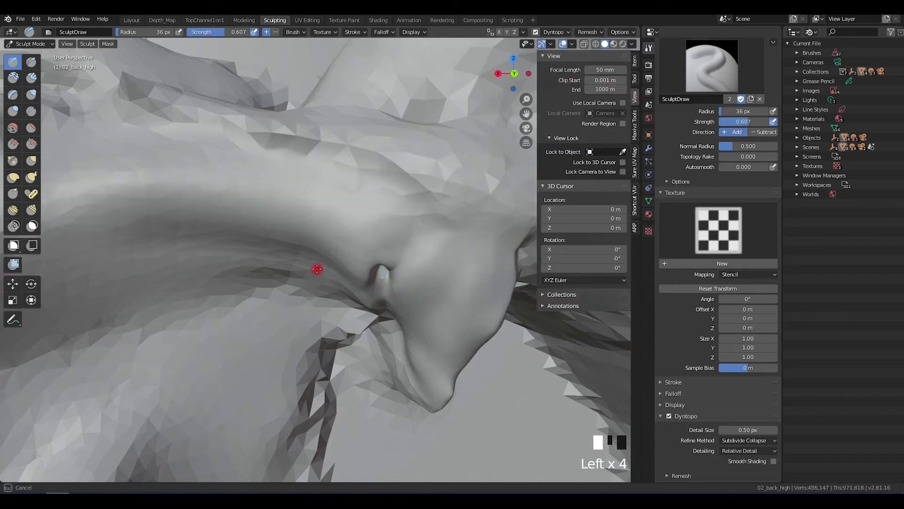
pyautogui.scroll(-5, 369, 247)
pyautogui.press('n')
# Step: Switch to the Draw Sharp brush and smooth the left wing's upper edge near the shoulder and the adjacent flank
pyautogui.moveTo(406, 245)
pyautogui.keyDown('shift'); pyautogui.mouseDown(button='middle')
pyautogui.moveTo(339, 268)
pyautogui.moveTo(425, 299)
pyautogui.moveTo(348, 315)
pyautogui.moveTo(344, 272)
pyautogui.moveTo(329, 256)
pyautogui.mouseUp(button='middle'); pyautogui.keyUp('shift')
pyautogui.click(31, 62)
pyautogui.keyDown('shift'); pyautogui.moveTo(329, 256); pyautogui.dragTo(289, 273); pyautogui.keyUp('shift')
pyautogui.moveTo(372, 280); pyautogui.dragTo(328, 296, button='middle')
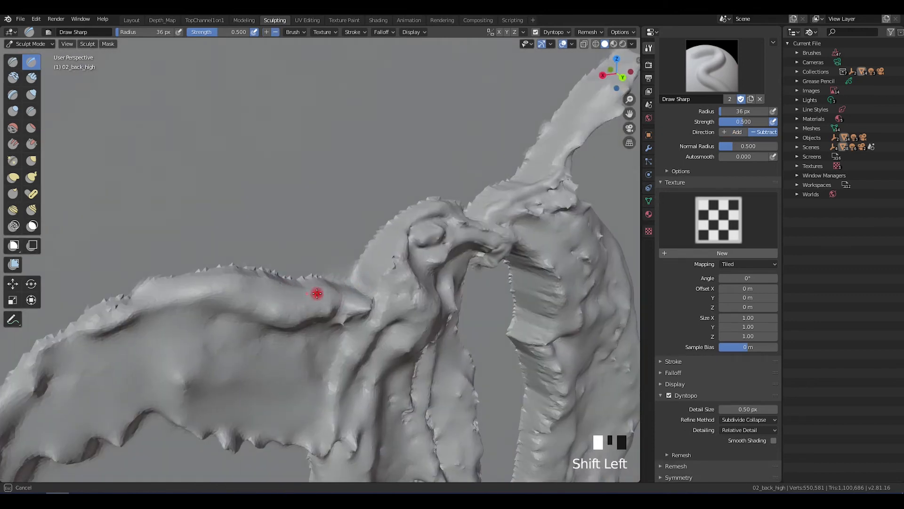
pyautogui.keyDown('shift'); pyautogui.moveTo(460, 399); pyautogui.dragTo(378, 344); pyautogui.keyUp('shift')
pyautogui.moveTo(378, 343); pyautogui.dragTo(366, 358, button='middle')
pyautogui.keyDown('shift'); pyautogui.moveTo(368, 414); pyautogui.dragTo(369, 388); pyautogui.keyUp('shift')
# Step: Smooth the left wing's surface and edges towards its outer tip
pyautogui.scroll(-2, 404, 315)
pyautogui.moveTo(333, 297); pyautogui.dragTo(311, 281, button='middle')
pyautogui.scroll(2, 282, 259)
pyautogui.keyDown('shift'); pyautogui.moveTo(247, 233); pyautogui.dragTo(202, 273); pyautogui.keyUp('shift')
pyautogui.moveTo(202, 273)
pyautogui.mouseDown(button='middle')
pyautogui.moveTo(254, 250)
pyautogui.moveTo(268, 197)
pyautogui.mouseUp(button='middle')
pyautogui.keyDown('shift'); pyautogui.moveTo(268, 197); pyautogui.dragTo(268, 196); pyautogui.keyUp('shift')
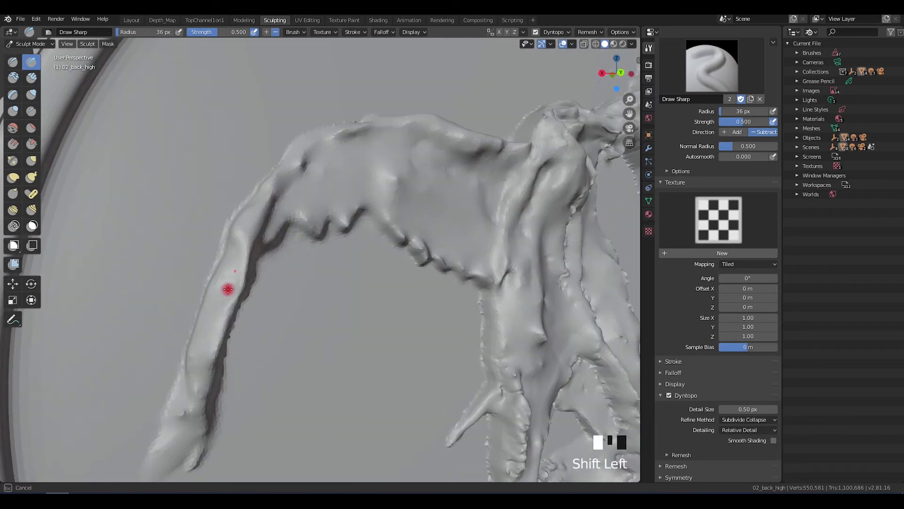
# Step: Smooth the outer side of the left leg around the small spur
pyautogui.moveTo(182, 415); pyautogui.dragTo(218, 271, button='middle')
pyautogui.scroll(-2, 273, 260)
pyautogui.scroll(2, 492, 307)
pyautogui.keyDown('shift'); pyautogui.moveTo(493, 307); pyautogui.dragTo(490, 286); pyautogui.keyUp('shift')
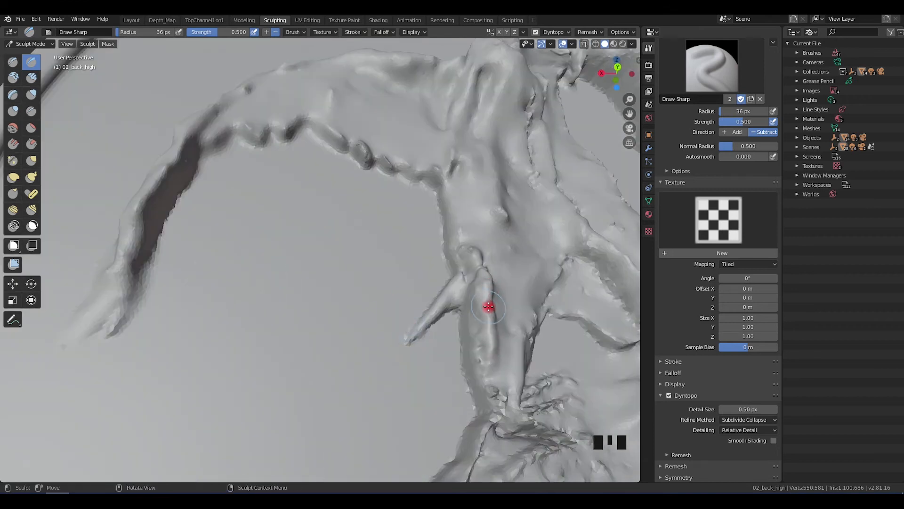
# Step: Smooth the rock's left side and the area where it meets the left foot
pyautogui.scroll(-3, 489, 307)
pyautogui.moveTo(489, 306); pyautogui.dragTo(535, 307, button='middle')
pyautogui.scroll(3, 389, 339)
pyautogui.keyDown('shift'); pyautogui.moveTo(418, 320); pyautogui.dragTo(418, 319); pyautogui.keyUp('shift')
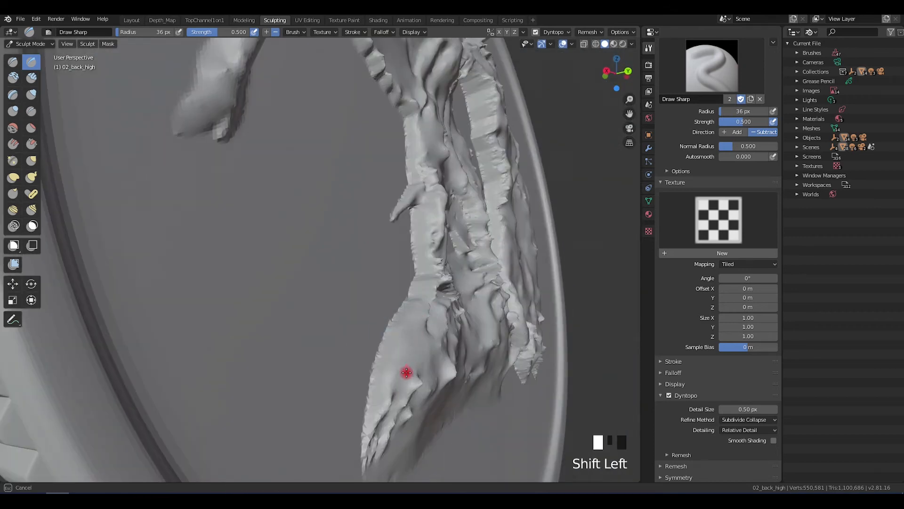
pyautogui.keyDown('shift'); pyautogui.moveTo(406, 364); pyautogui.dragTo(420, 377); pyautogui.keyUp('shift')
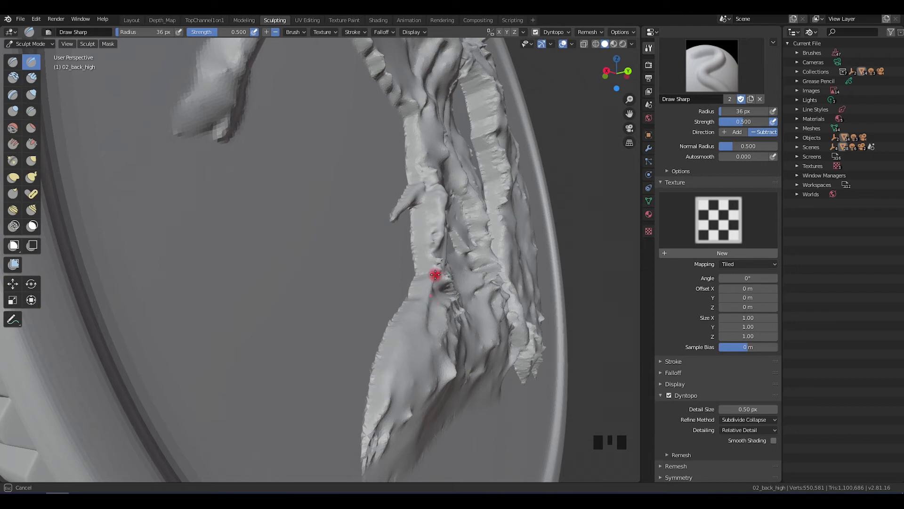
# Step: Smooth the rock's surface and edges beneath the eagle's feet, up to the lower end of the right wing
pyautogui.scroll(-2, 428, 244)
pyautogui.moveTo(426, 216); pyautogui.dragTo(333, 287, button='middle')
pyautogui.scroll(2, 446, 277)
pyautogui.keyDown('shift'); pyautogui.moveTo(459, 275); pyautogui.dragTo(500, 293); pyautogui.keyUp('shift')
pyautogui.keyDown('shift'); pyautogui.moveTo(388, 255); pyautogui.dragTo(420, 319); pyautogui.keyUp('shift')
pyautogui.moveTo(420, 318); pyautogui.dragTo(514, 214, button='middle')
pyautogui.moveTo(515, 213)
pyautogui.keyDown('shift'); pyautogui.mouseDown()
pyautogui.moveTo(563, 291)
pyautogui.moveTo(489, 233)
pyautogui.mouseUp(); pyautogui.keyUp('shift')
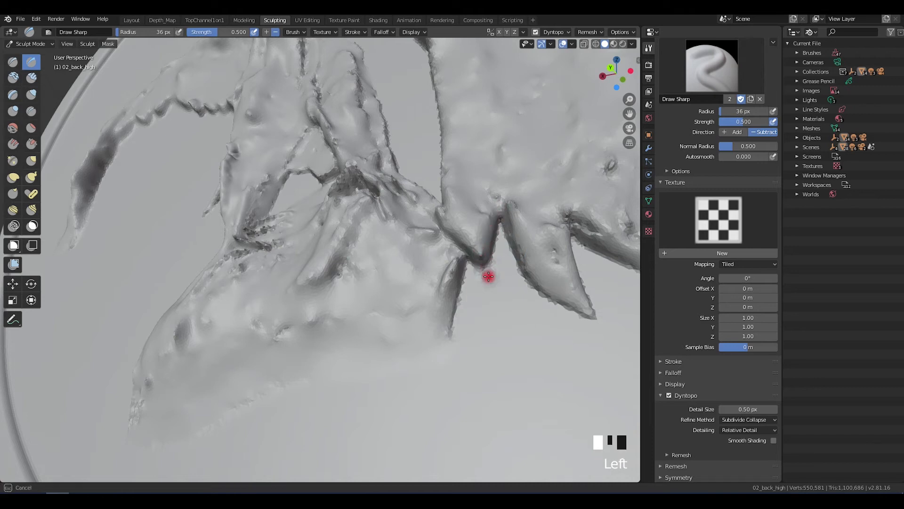
# Step: Smooth the right wing's lower feather tips and its inner edge
pyautogui.moveTo(481, 258); pyautogui.dragTo(531, 254, button='middle')
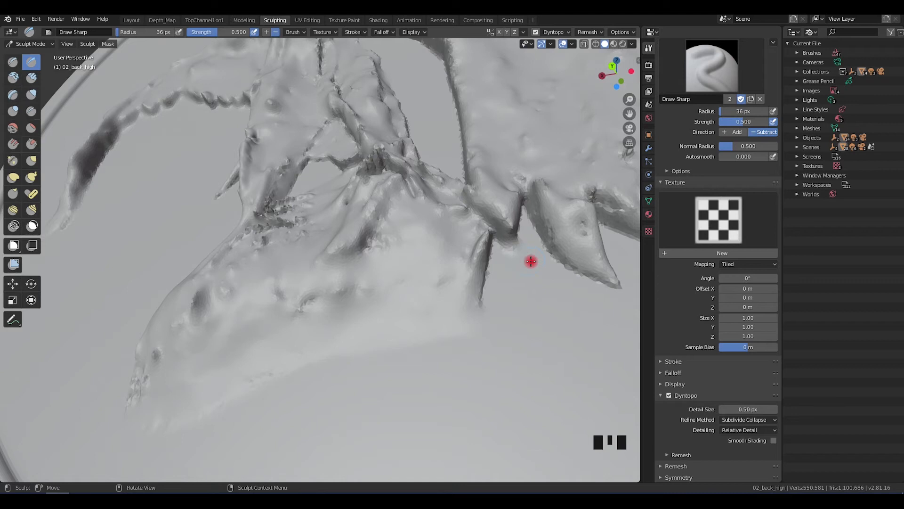
pyautogui.keyDown('shift'); pyautogui.moveTo(511, 211); pyautogui.dragTo(506, 225); pyautogui.keyUp('shift')
pyautogui.moveTo(469, 211); pyautogui.dragTo(485, 222, button='middle')
pyautogui.keyDown('shift'); pyautogui.moveTo(485, 222); pyautogui.dragTo(481, 172); pyautogui.keyUp('shift')
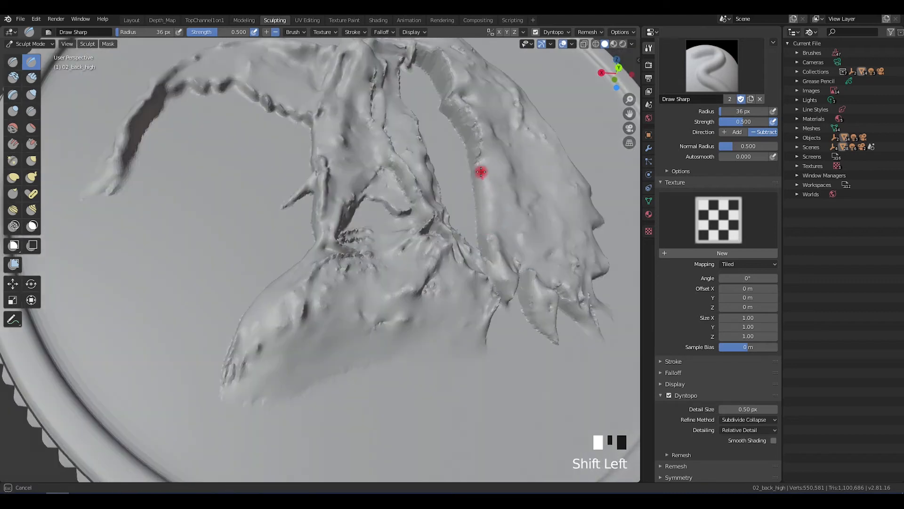
# Step: Smooth the underside and side of the eagle's beak behind its hooked tip
pyautogui.scroll(-3, 430, 202)
pyautogui.scroll(5, 401, 231)
pyautogui.keyDown('shift'); pyautogui.moveTo(400, 231); pyautogui.dragTo(364, 277, button='middle'); pyautogui.keyUp('shift')
pyautogui.keyDown('shift'); pyautogui.moveTo(364, 278); pyautogui.dragTo(369, 284); pyautogui.keyUp('shift')
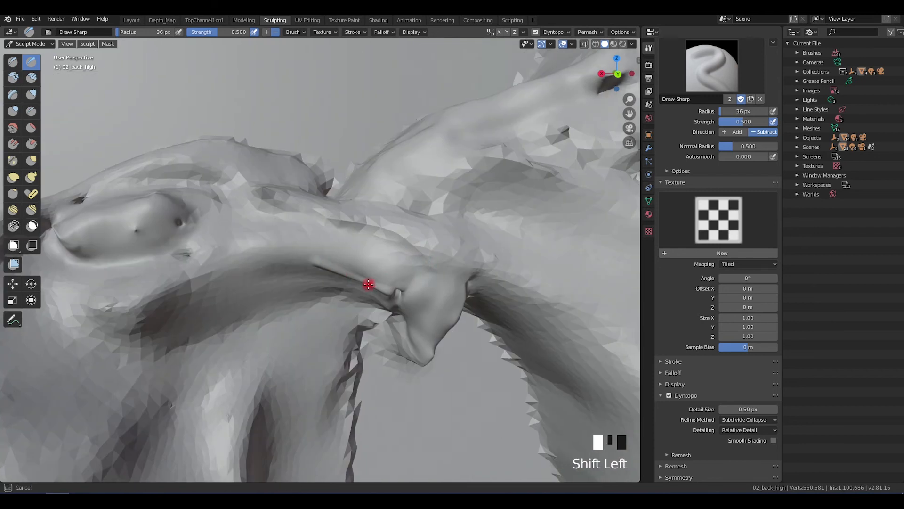
pyautogui.scroll(-2, 395, 285)
pyautogui.moveTo(396, 285); pyautogui.dragTo(414, 193, button='middle')
pyautogui.keyDown('shift'); pyautogui.moveTo(400, 191); pyautogui.dragTo(388, 187); pyautogui.keyUp('shift')
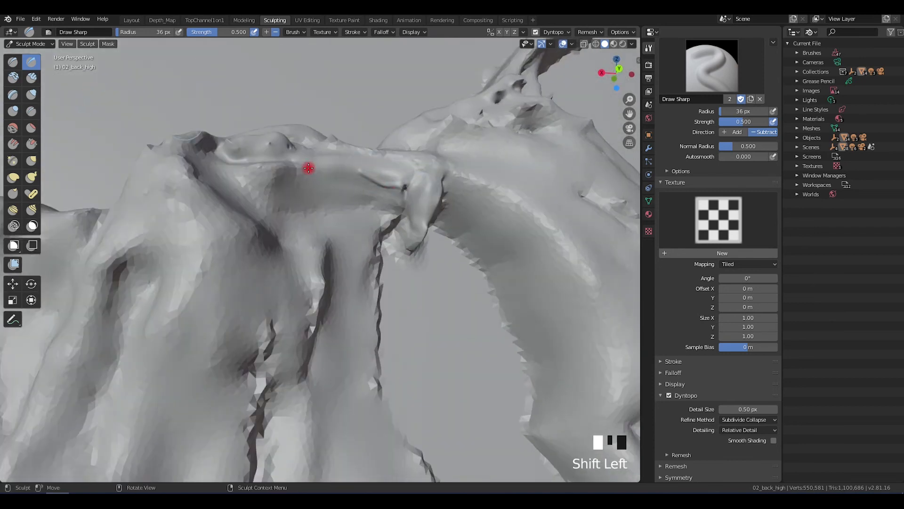
# Step: Carve a groove along the side of the beak towards its hooked tip with the Clay Strips brush
pyautogui.click(31, 77)
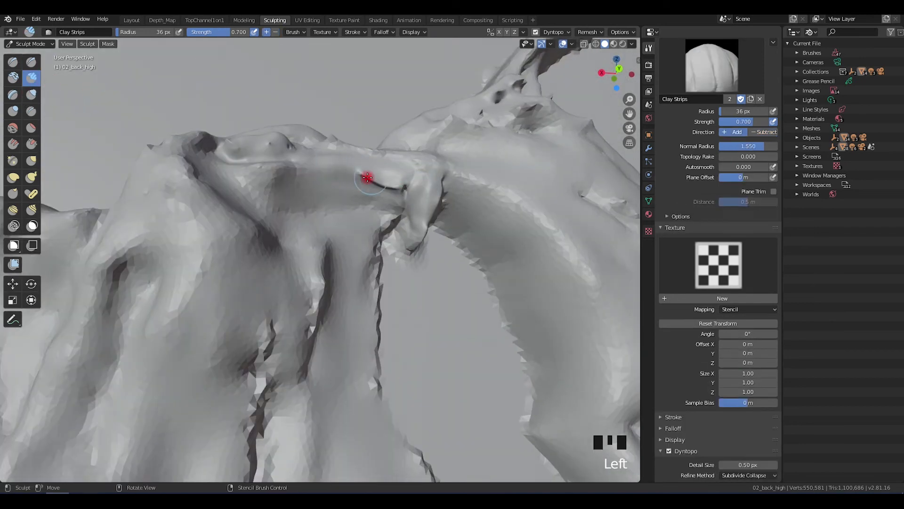
pyautogui.keyDown('ctrl'); pyautogui.moveTo(360, 178); pyautogui.dragTo(393, 183); pyautogui.keyUp('ctrl')
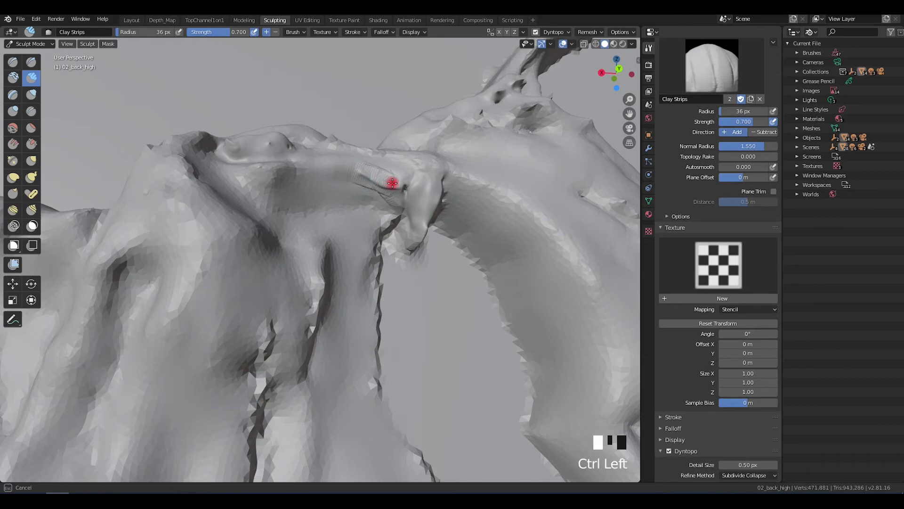
pyautogui.moveTo(433, 190)
pyautogui.mouseDown(button='middle')
pyautogui.moveTo(397, 306)
pyautogui.moveTo(415, 216)
pyautogui.mouseUp(button='middle')
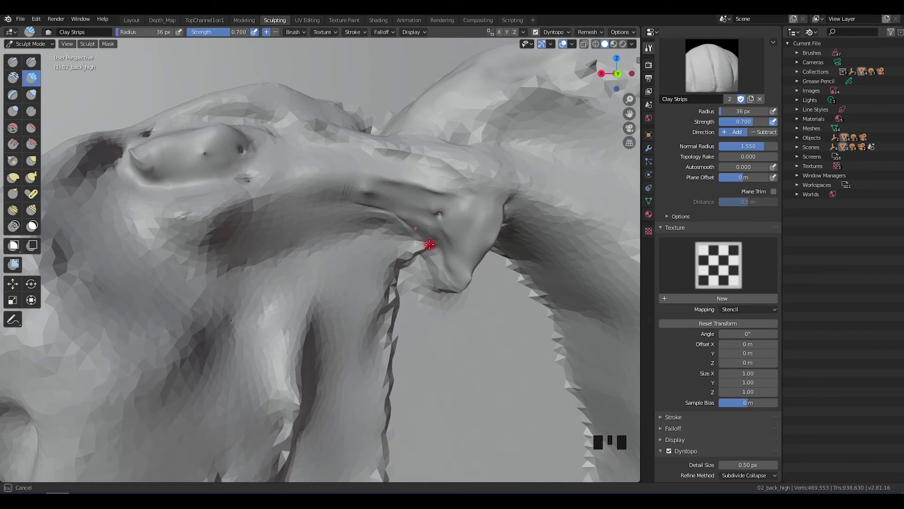
pyautogui.scroll(-4, 358, 204)
pyautogui.scroll(2, 384, 262)
# Step: Show the coin in the back view and smooth the long crease down the eagle's body
pyautogui.press('KP_1')
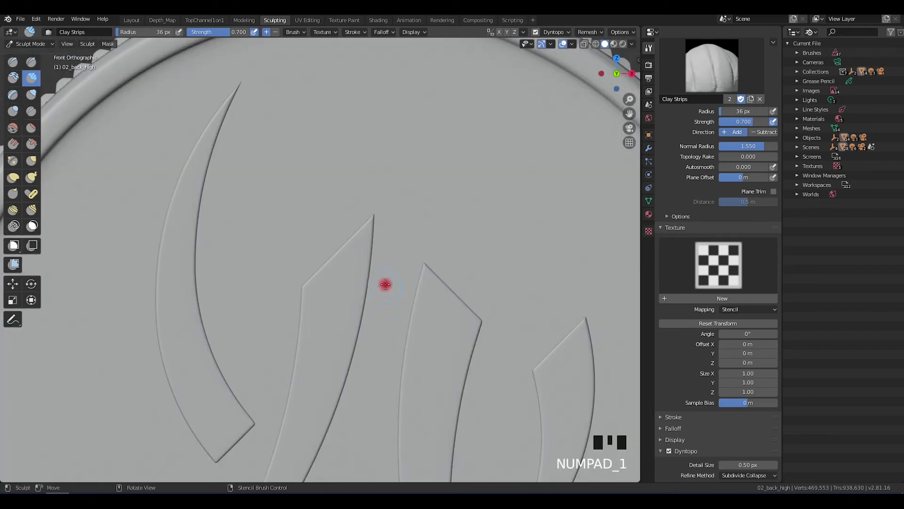
pyautogui.press('ctrl+KP_1')
pyautogui.scroll(-2, 460, 246)
pyautogui.scroll(4, 400, 239)
pyautogui.keyDown('shift'); pyautogui.moveTo(400, 239); pyautogui.dragTo(432, 225); pyautogui.keyUp('shift')
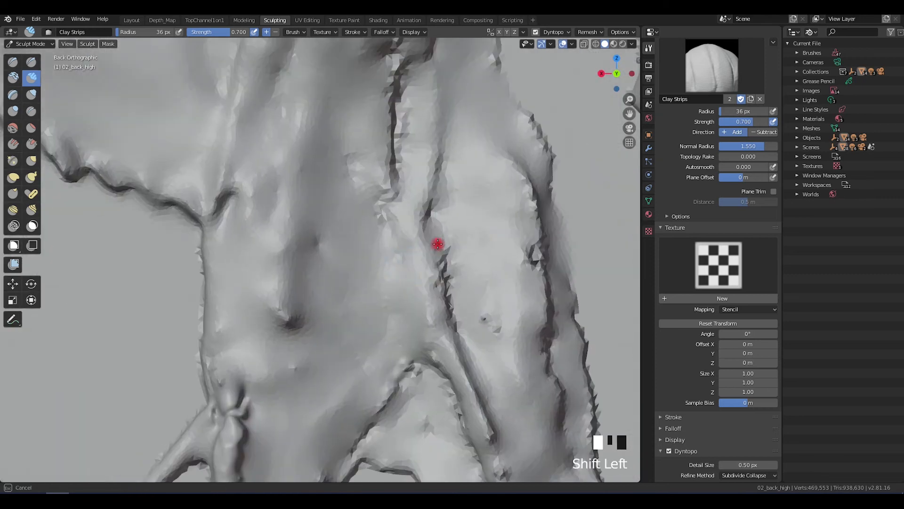
# Step: Smooth the top of the beak where it meets the right wing's shoulder
pyautogui.scroll(-2, 430, 210)
pyautogui.moveTo(428, 219)
pyautogui.keyDown('shift'); pyautogui.mouseDown(button='middle')
pyautogui.moveTo(383, 236)
pyautogui.moveTo(308, 167)
pyautogui.mouseUp(button='middle'); pyautogui.keyUp('shift')
pyautogui.scroll(2, 387, 231)
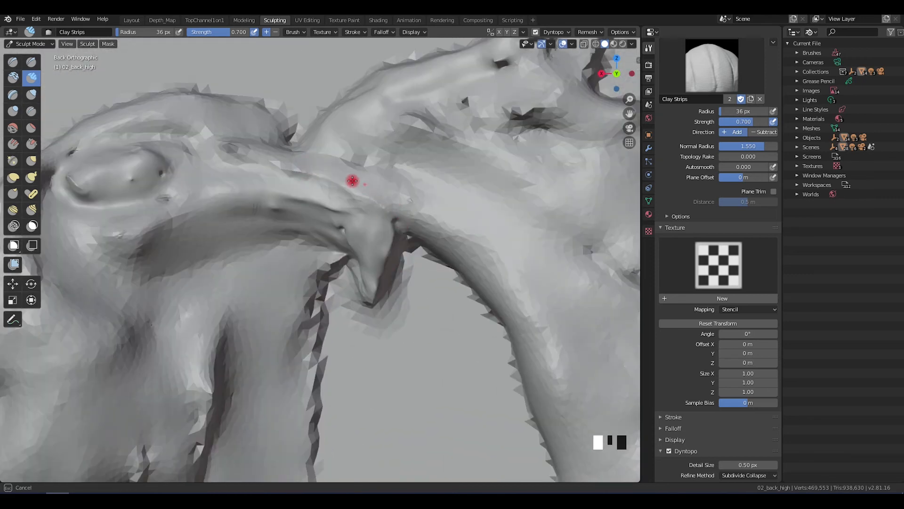
pyautogui.keyDown('shift'); pyautogui.moveTo(375, 185); pyautogui.dragTo(414, 162); pyautogui.keyUp('shift')
# Step: Adjust the relief's profile with the Grab brush, working around the left wing, body and rock from the side
pyautogui.moveTo(415, 161)
pyautogui.keyDown('shift'); pyautogui.mouseDown(button='middle')
pyautogui.moveTo(426, 228)
pyautogui.moveTo(324, 262)
pyautogui.mouseUp(button='middle'); pyautogui.keyUp('shift')
pyautogui.press('g')
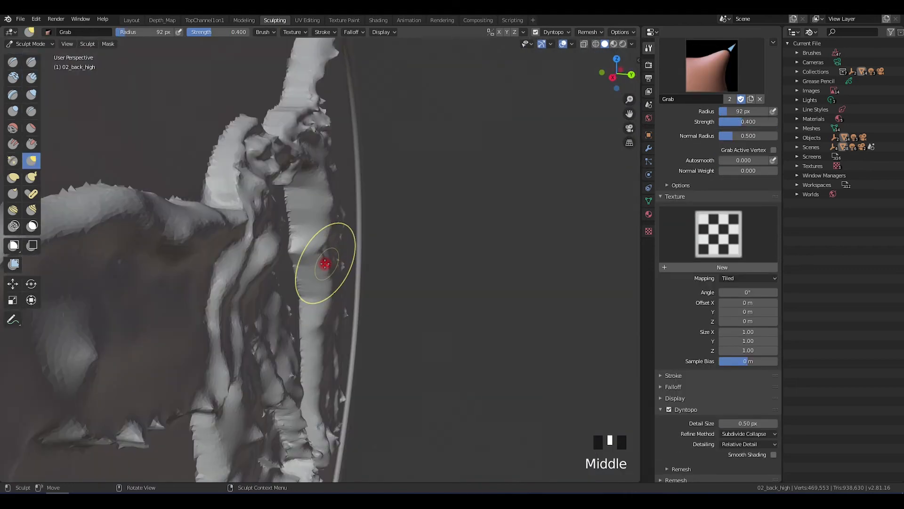
pyautogui.scroll(2, 263, 257)
pyautogui.moveTo(226, 152)
pyautogui.mouseDown(button='middle')
pyautogui.moveTo(236, 247)
pyautogui.moveTo(268, 262)
pyautogui.moveTo(307, 202)
pyautogui.moveTo(340, 241)
pyautogui.moveTo(297, 287)
pyautogui.moveTo(180, 270)
pyautogui.moveTo(313, 238)
pyautogui.moveTo(245, 209)
pyautogui.mouseUp(button='middle')
pyautogui.click(244, 209)
pyautogui.moveTo(250, 250)
pyautogui.mouseDown(button='middle')
pyautogui.moveTo(293, 246)
pyautogui.moveTo(300, 223)
pyautogui.mouseUp(button='middle')
pyautogui.click(301, 223)
pyautogui.moveTo(299, 254); pyautogui.dragTo(319, 178, button='middle')
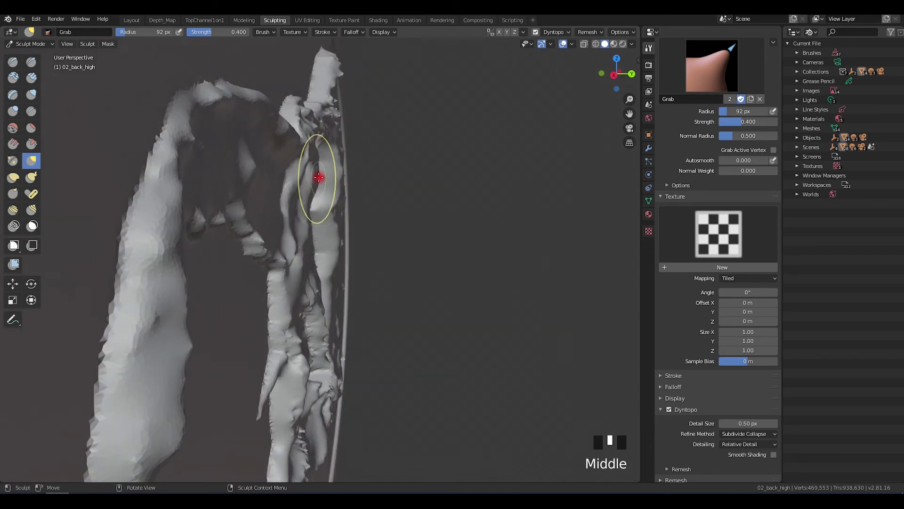
pyautogui.scroll(-2, 323, 268)
pyautogui.click(275, 313)
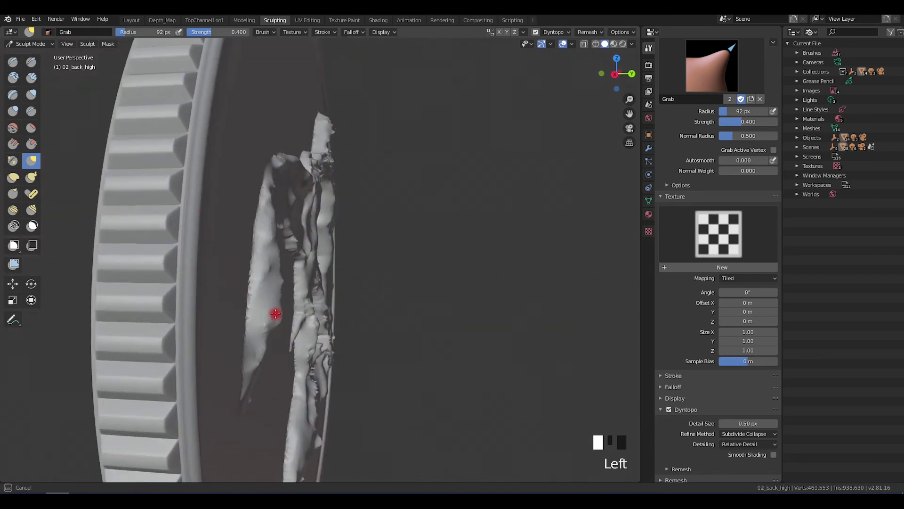
pyautogui.moveTo(271, 281)
pyautogui.mouseDown(button='middle')
pyautogui.moveTo(303, 269)
pyautogui.moveTo(281, 353)
pyautogui.moveTo(268, 349)
pyautogui.mouseUp(button='middle')
pyautogui.click(279, 357)
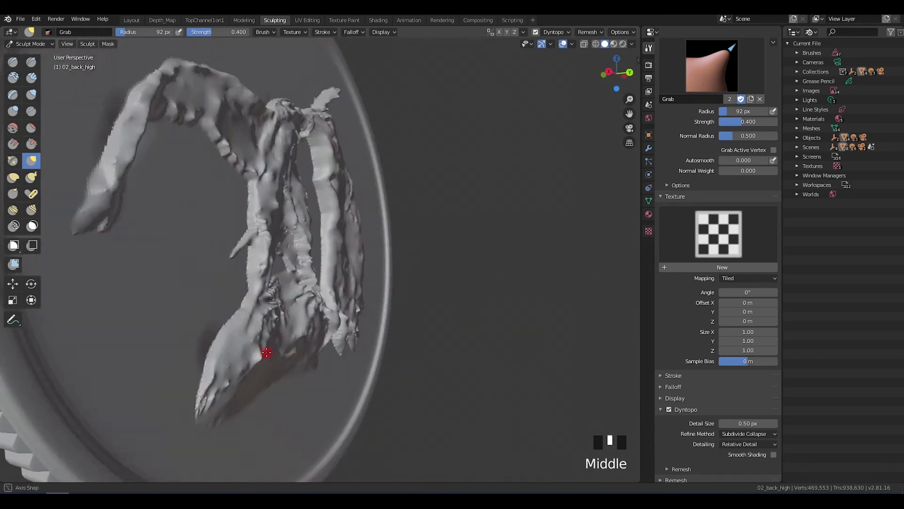
# Step: Smooth the rock's lower left tip, then switch to the Draw Sharp brush and smooth the adjoining relief
pyautogui.scroll(3, 211, 364)
pyautogui.keyDown('shift'); pyautogui.moveTo(212, 364); pyautogui.dragTo(202, 372); pyautogui.keyUp('shift')
pyautogui.moveTo(260, 332)
pyautogui.keyDown('shift'); pyautogui.mouseDown(button='middle')
pyautogui.moveTo(397, 339)
pyautogui.moveTo(334, 233)
pyautogui.moveTo(360, 247)
pyautogui.moveTo(503, 233)
pyautogui.moveTo(398, 268)
pyautogui.mouseUp(button='middle'); pyautogui.keyUp('shift')
pyautogui.scroll(4, 47, 64)
pyautogui.click(32, 61)
pyautogui.keyDown('shift'); pyautogui.moveTo(377, 215); pyautogui.dragTo(353, 191); pyautogui.keyUp('shift')
pyautogui.scroll(-2, 398, 236)
pyautogui.moveTo(398, 236)
pyautogui.mouseDown(button='middle')
pyautogui.moveTo(363, 208)
pyautogui.moveTo(384, 224)
pyautogui.mouseUp(button='middle')
pyautogui.scroll(3, 343, 162)
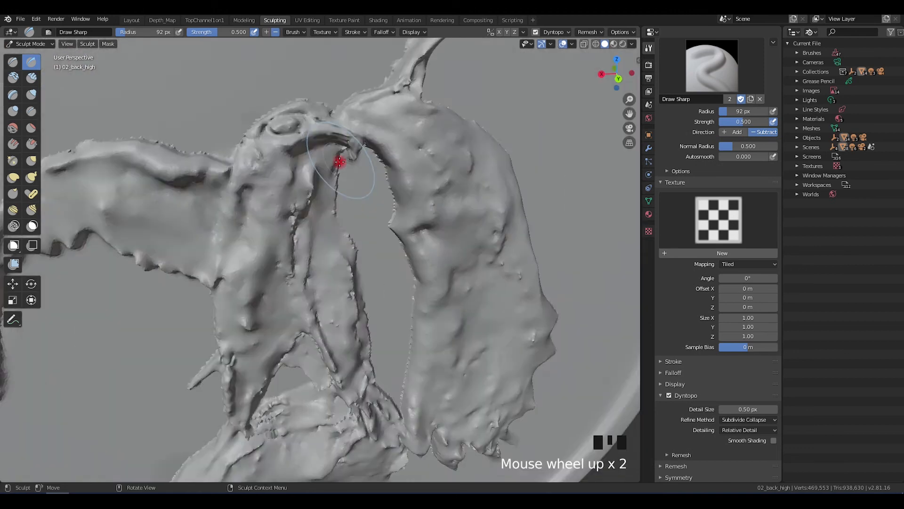
pyautogui.keyDown('shift'); pyautogui.moveTo(333, 228); pyautogui.dragTo(314, 287); pyautogui.keyUp('shift')
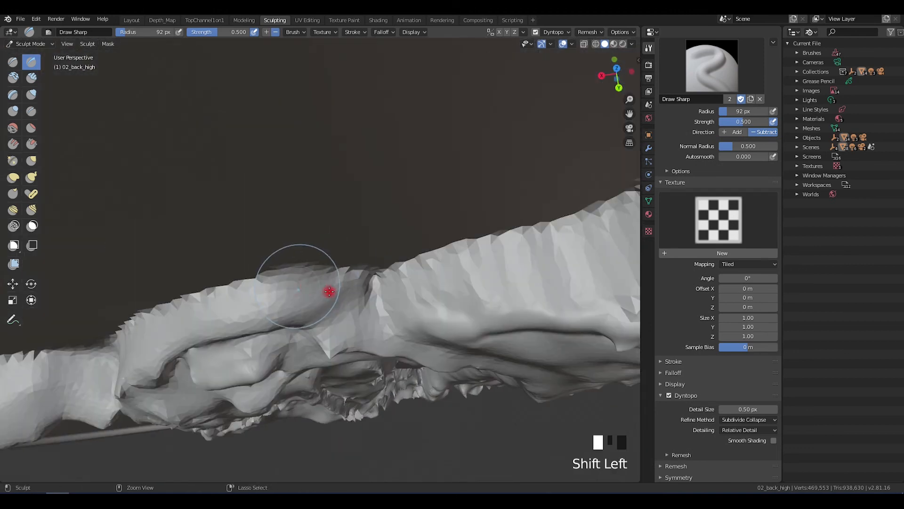
pyautogui.hotkey('ctrl', 'z')
# Step: Reduce the brush radius to 26 px and smooth the head's ridge and the brow above the eye
pyautogui.press('f')
pyautogui.keyDown('shift'); pyautogui.moveTo(356, 286); pyautogui.dragTo(362, 284); pyautogui.keyUp('shift')
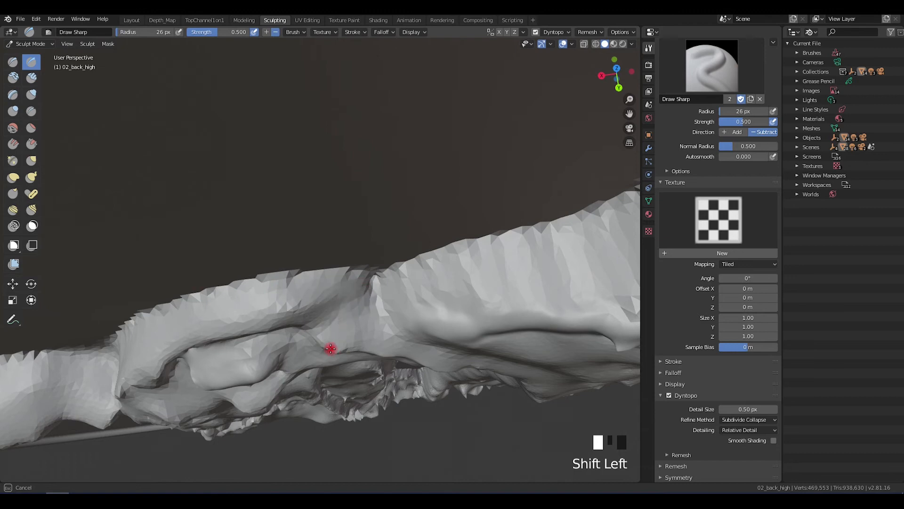
pyautogui.moveTo(396, 350); pyautogui.dragTo(389, 248, button='middle')
pyautogui.keyDown('shift'); pyautogui.moveTo(390, 248); pyautogui.dragTo(302, 144); pyautogui.keyUp('shift')
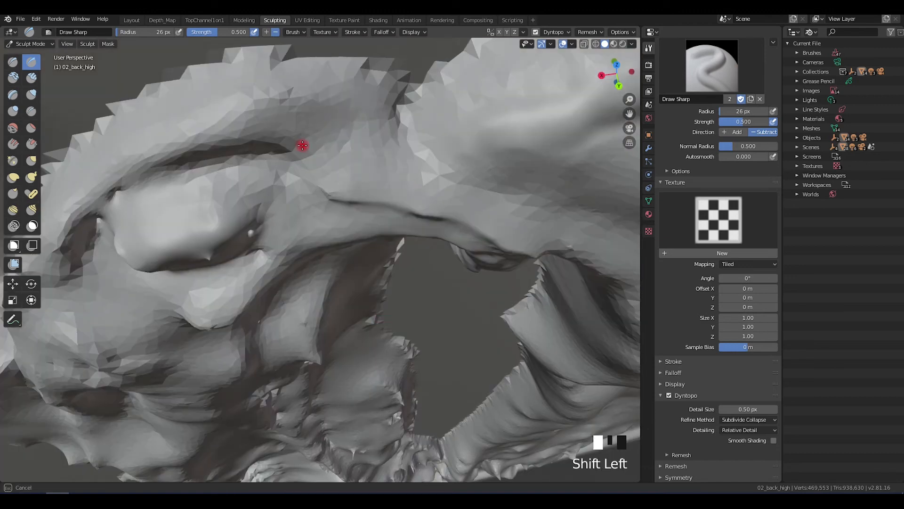
# Step: Show the whole coin back in the Layout workspace and apply a red matcap to the viewport
pyautogui.scroll(-5, 355, 242)
pyautogui.scroll(-2, 367, 179)
pyautogui.moveTo(366, 179)
pyautogui.mouseDown(button='middle')
pyautogui.moveTo(358, 273)
pyautogui.moveTo(457, 269)
pyautogui.moveTo(430, 303)
pyautogui.moveTo(405, 288)
pyautogui.moveTo(427, 272)
pyautogui.moveTo(441, 234)
pyautogui.mouseUp(button='middle')
pyautogui.press('KP_1')
pyautogui.press('ctrl+KP_1')
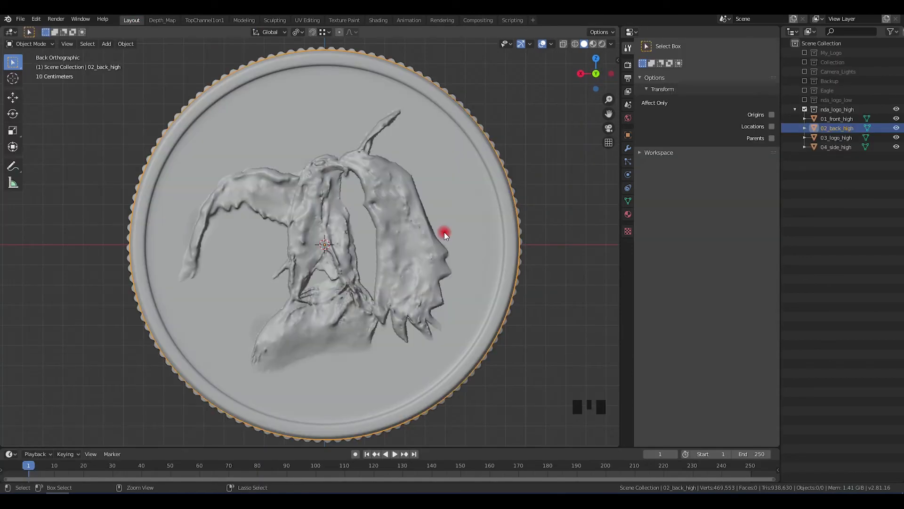
pyautogui.scroll(2, 445, 233)
pyautogui.click(611, 44)
pyautogui.click(572, 156)
pyautogui.moveTo(302, 257); pyautogui.dragTo(409, 249, button='middle')
pyautogui.scroll(4, 363, 273)
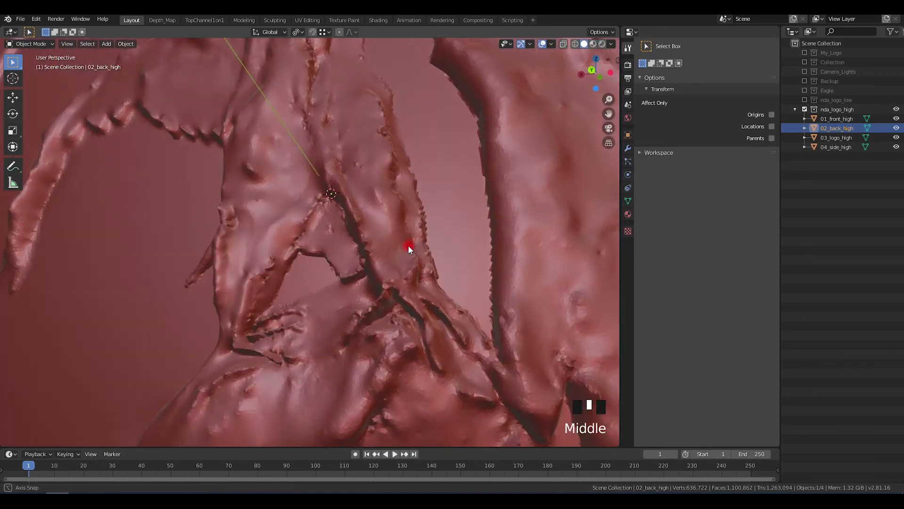
# Step: Turn off Auto Smooth in the mesh normals of 02_back_high
pyautogui.scroll(-3, 409, 238)
pyautogui.rightClick(406, 207)
pyautogui.rightClick(473, 279)
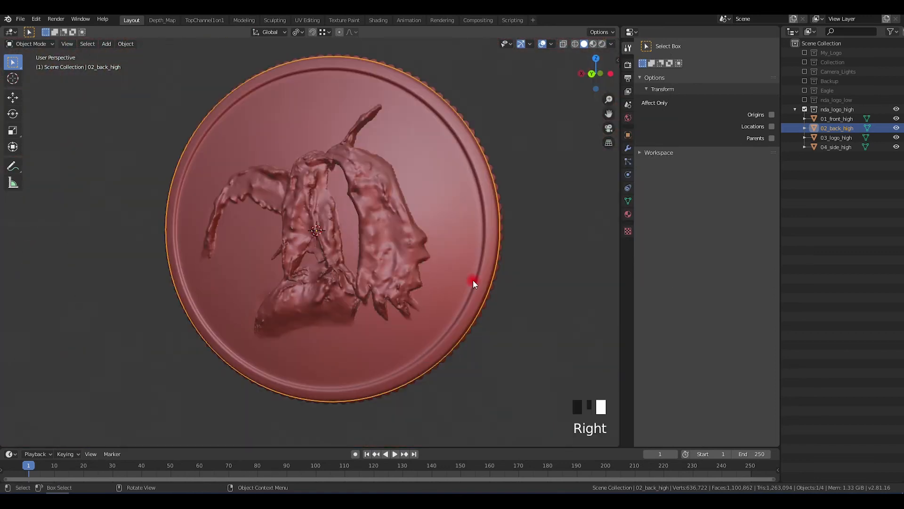
pyautogui.scroll(8, 335, 233)
pyautogui.scroll(-5, 560, 230)
pyautogui.click(628, 200)
pyautogui.click(668, 212)
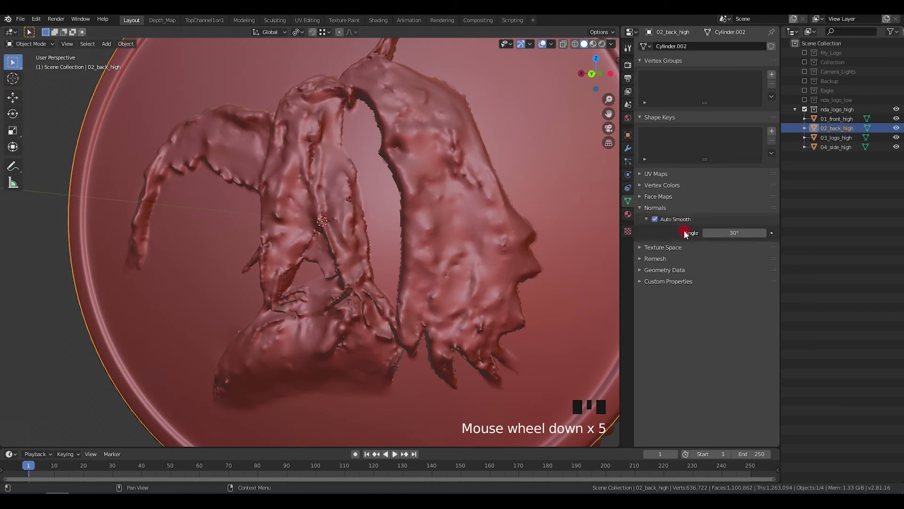
pyautogui.click(655, 219)
pyautogui.click(654, 219)
pyautogui.click(655, 218)
# Step: Check the eagle relief's shading up close and adjust the viewport's matcap shading
pyautogui.scroll(4, 396, 228)
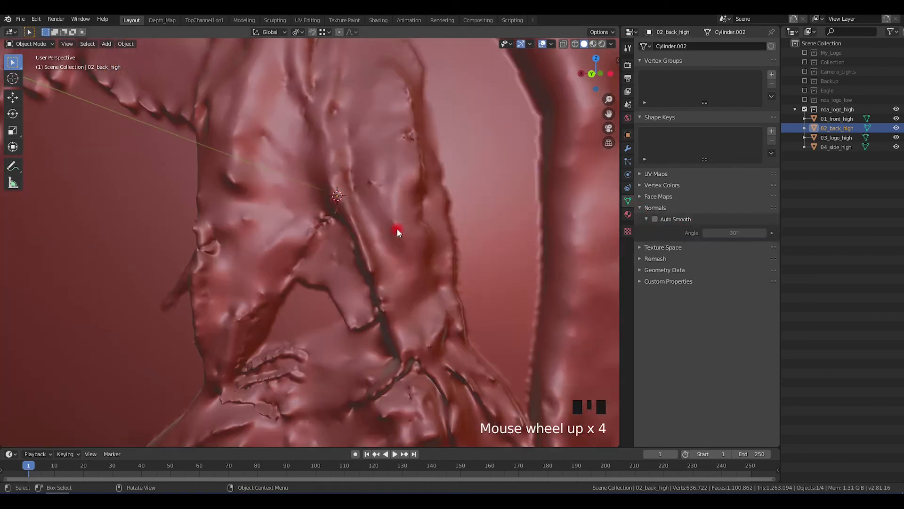
pyautogui.scroll(-5, 396, 228)
pyautogui.scroll(-3, 415, 227)
pyautogui.moveTo(433, 227)
pyautogui.mouseDown(button='middle')
pyautogui.moveTo(407, 256)
pyautogui.moveTo(303, 273)
pyautogui.moveTo(358, 242)
pyautogui.moveTo(410, 250)
pyautogui.mouseUp(button='middle')
pyautogui.click(611, 44)
pyautogui.click(570, 144)
pyautogui.moveTo(356, 273); pyautogui.dragTo(398, 253, button='middle')
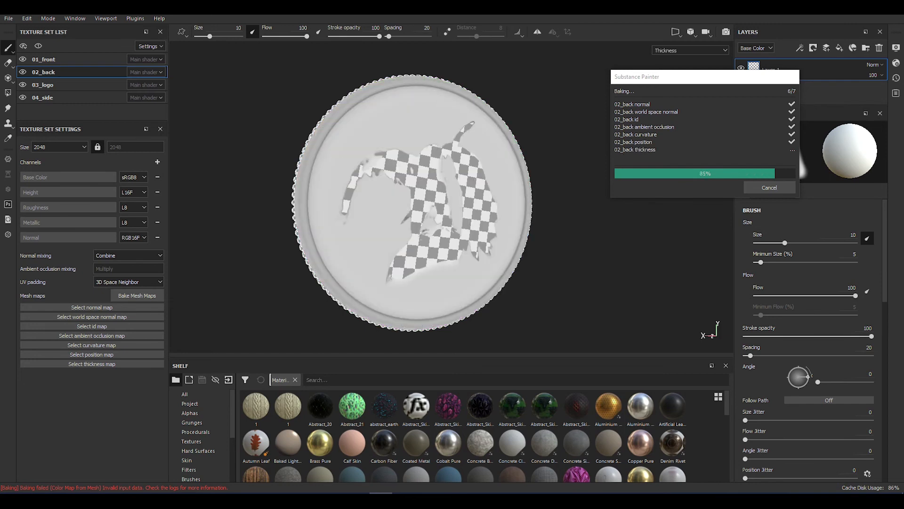
# Step: Switch to Substance Painter, close the finished 02_back bake and examine the maps on the coin's back
pyautogui.click(769, 187)
pyautogui.keyDown('alt'); pyautogui.moveTo(491, 268); pyautogui.dragTo(427, 250); pyautogui.keyUp('alt')
pyautogui.moveTo(443, 354); pyautogui.dragTo(442, 272)
pyautogui.scroll(5, 463, 117)
pyautogui.scroll(-5, 490, 152)
pyautogui.keyDown('alt'); pyautogui.moveTo(491, 152); pyautogui.dragTo(433, 66); pyautogui.keyUp('alt')
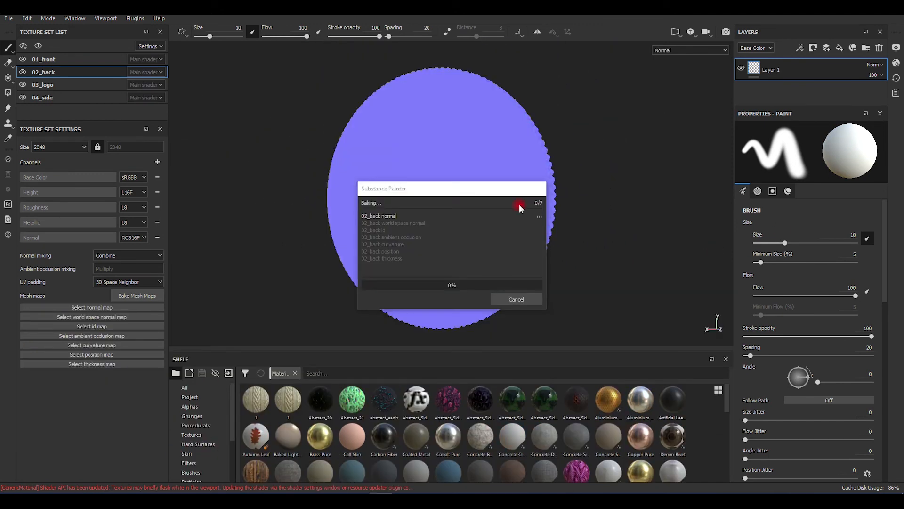
# Step: Bake the 02_back mesh maps again and view the eagle relief on the coin
pyautogui.moveTo(503, 192); pyautogui.dragTo(741, 112)
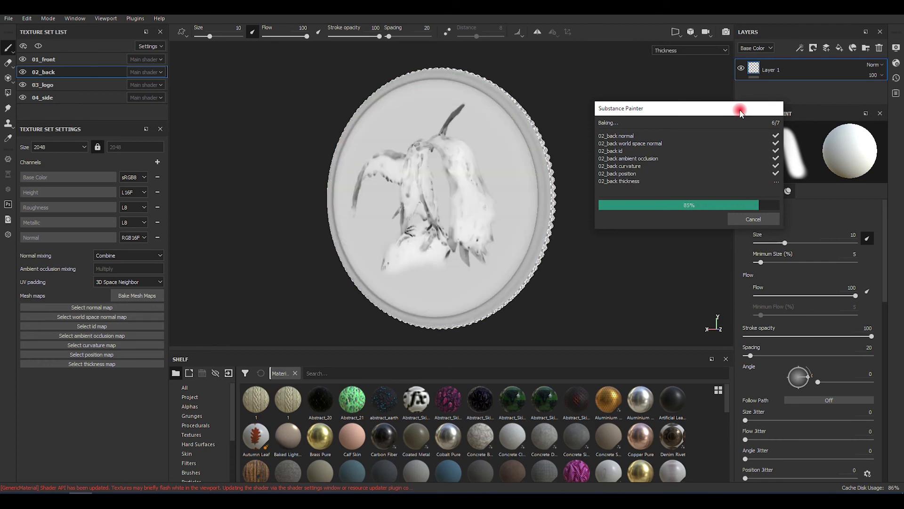
pyautogui.click(753, 220)
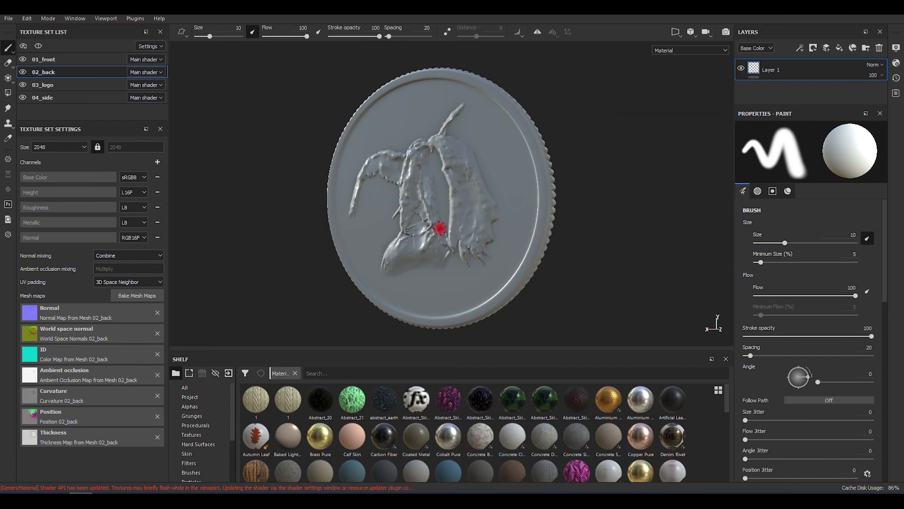
pyautogui.keyDown('alt'); pyautogui.moveTo(434, 226); pyautogui.dragTo(534, 193); pyautogui.keyUp('alt')
# Step: Filter the smart materials by "metal" and apply Iron Old to the 02_back texture set
pyautogui.moveTo(494, 352); pyautogui.dragTo(494, 138)
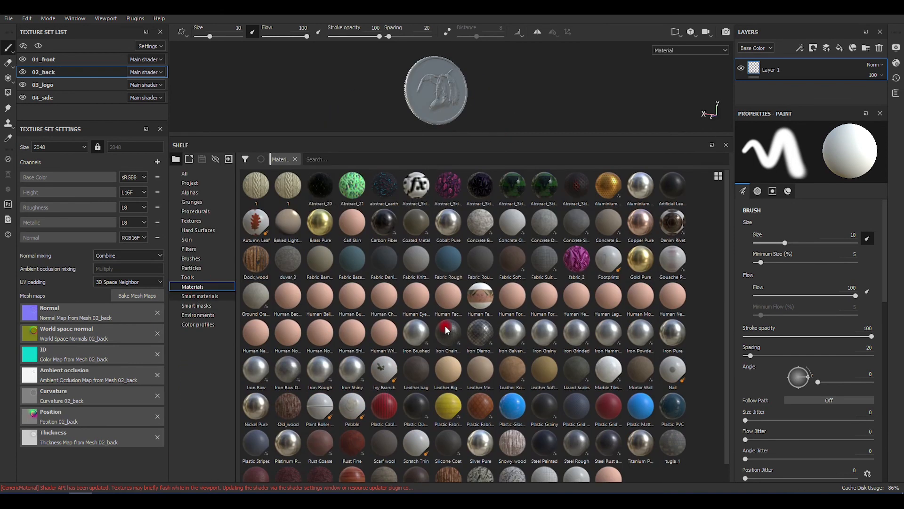
pyautogui.click(200, 296)
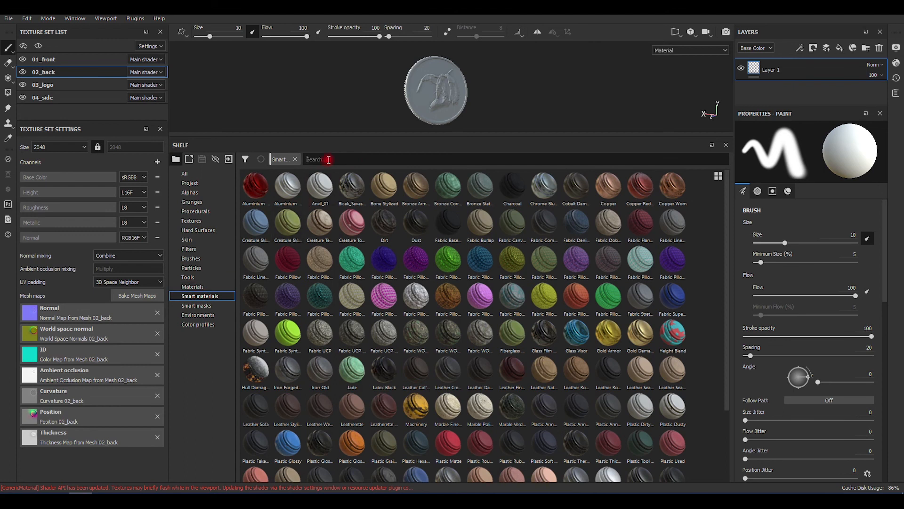
pyautogui.write('metal')
pyautogui.moveTo(266, 222); pyautogui.dragTo(475, 109)
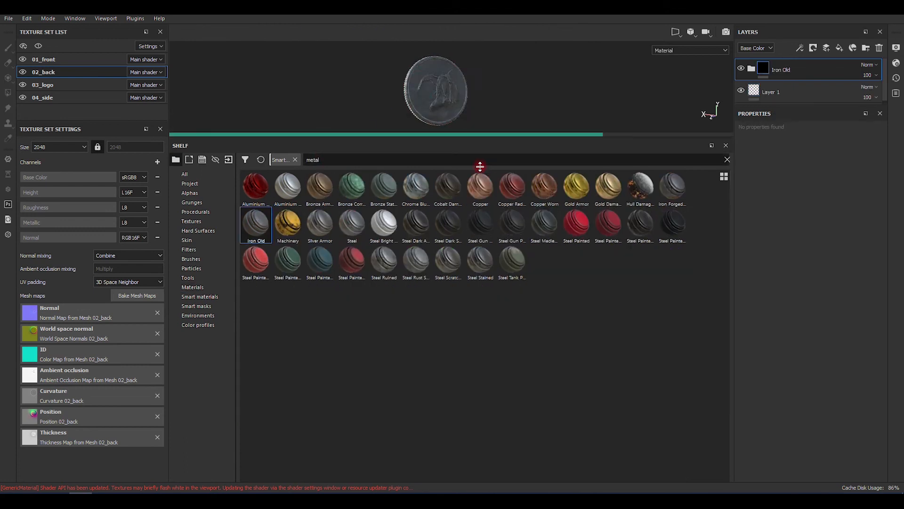
pyautogui.moveTo(478, 141); pyautogui.dragTo(478, 332)
pyautogui.keyDown('alt'); pyautogui.moveTo(428, 209); pyautogui.dragTo(484, 218); pyautogui.keyUp('alt')
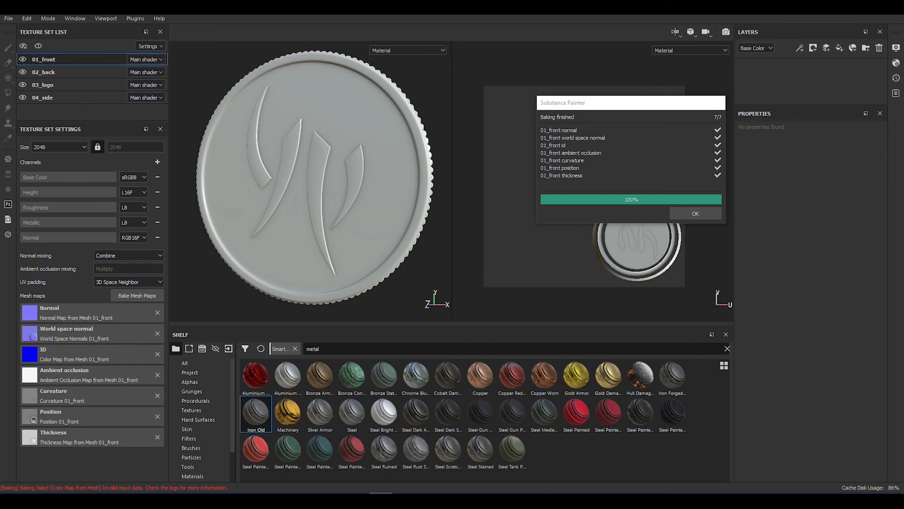
# Step: Complete the 01_front mesh map bake and apply the Iron Old smart material to the coin's front
pyautogui.click(693, 213)
pyautogui.moveTo(255, 412); pyautogui.dragTo(348, 283)
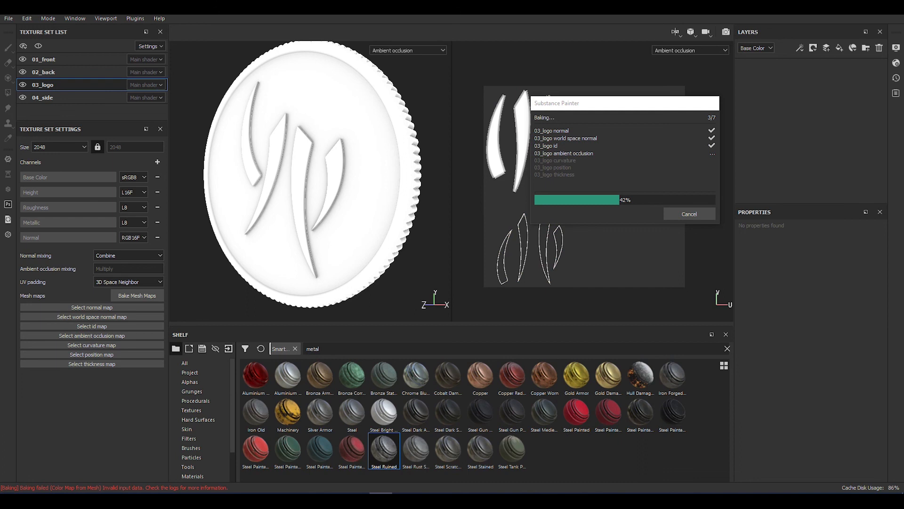
# Step: Complete the 03_logo mesh map bake and apply the Steel Ruined smart material to the logo
pyautogui.moveTo(549, 99); pyautogui.dragTo(642, 83)
pyautogui.click(799, 198)
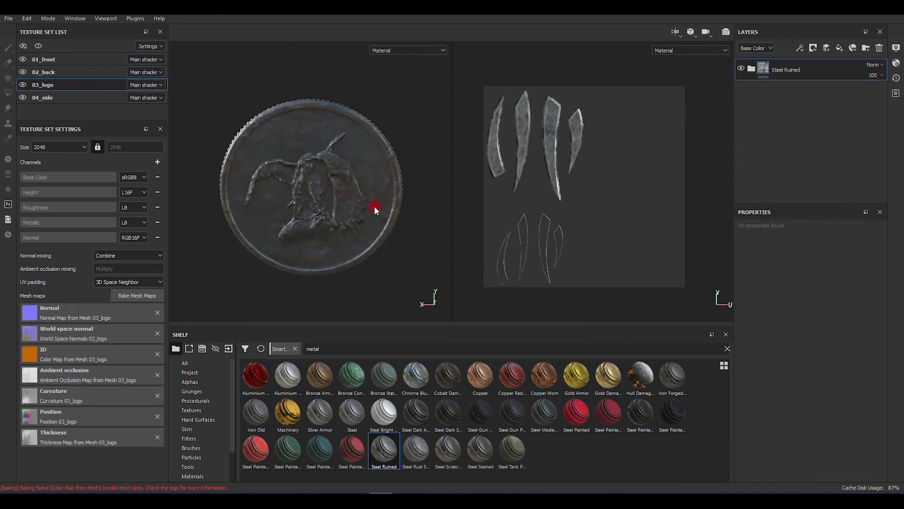
# Step: Hide the interface panels and show only the 3D view to examine the textured coin's eagle side
pyautogui.press('Tab')
pyautogui.keyDown('alt'); pyautogui.moveTo(349, 350); pyautogui.dragTo(327, 303); pyautogui.keyUp('alt')
pyautogui.press('F2')
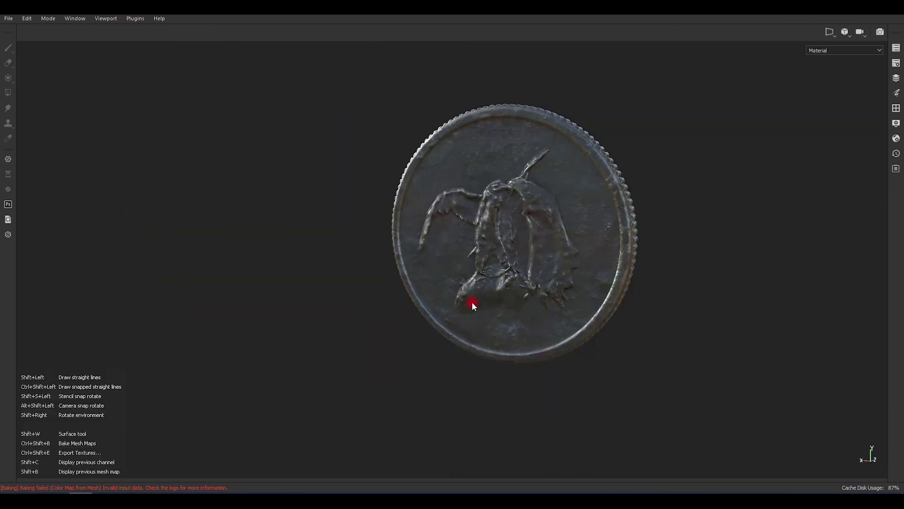